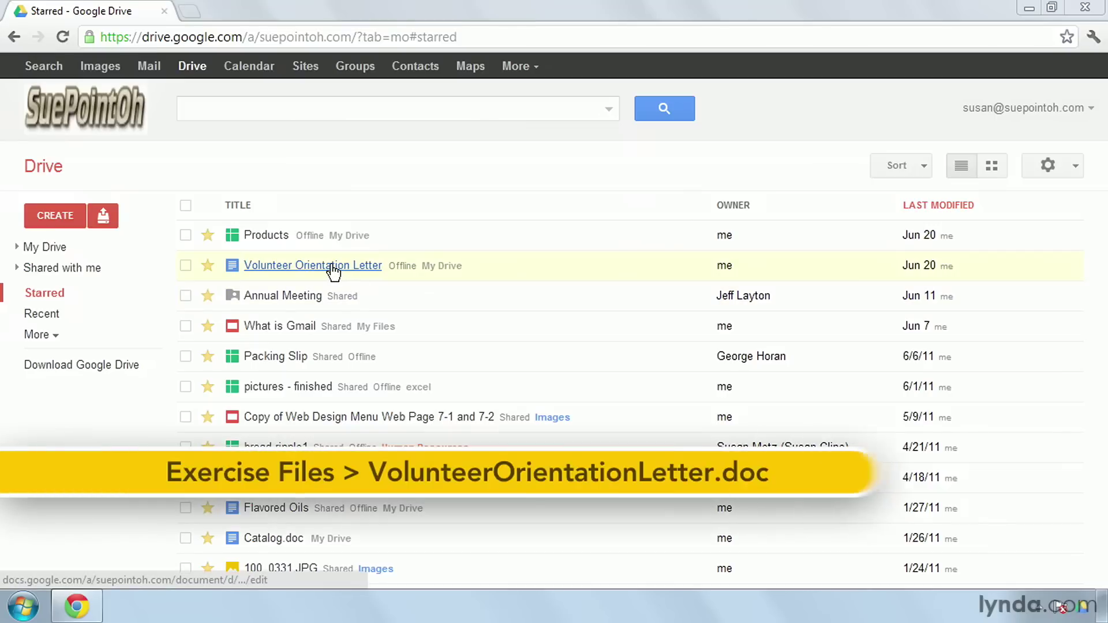
Open the Volunteer Orientation Letter and share it with the colleague as editor, noting 'Can you help me with this document?'.
left_click(334, 266)
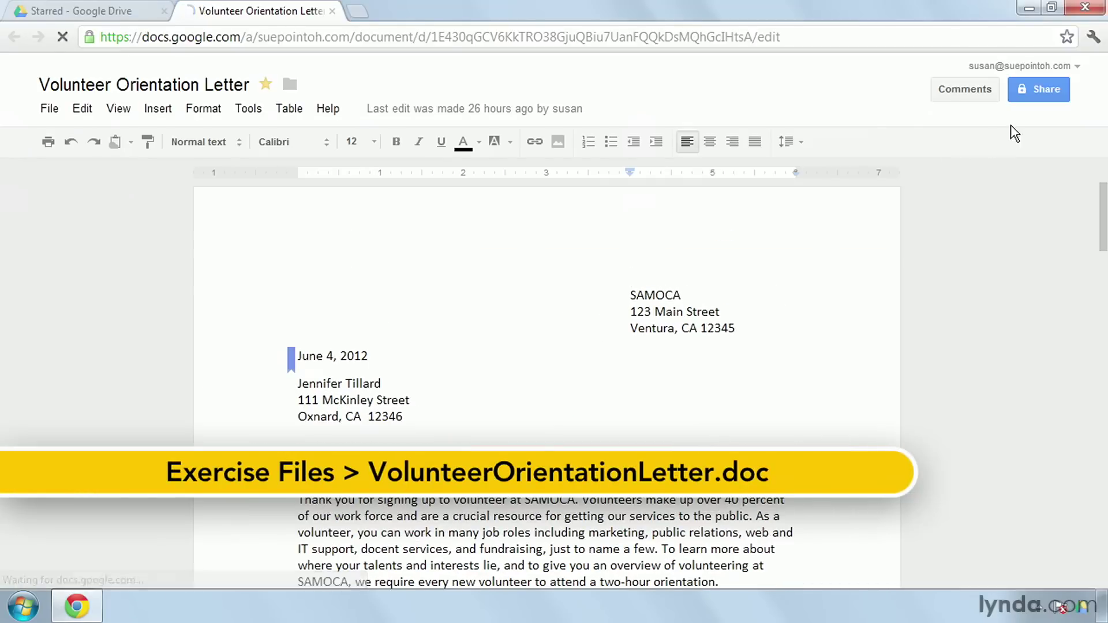
left_click(1031, 96)
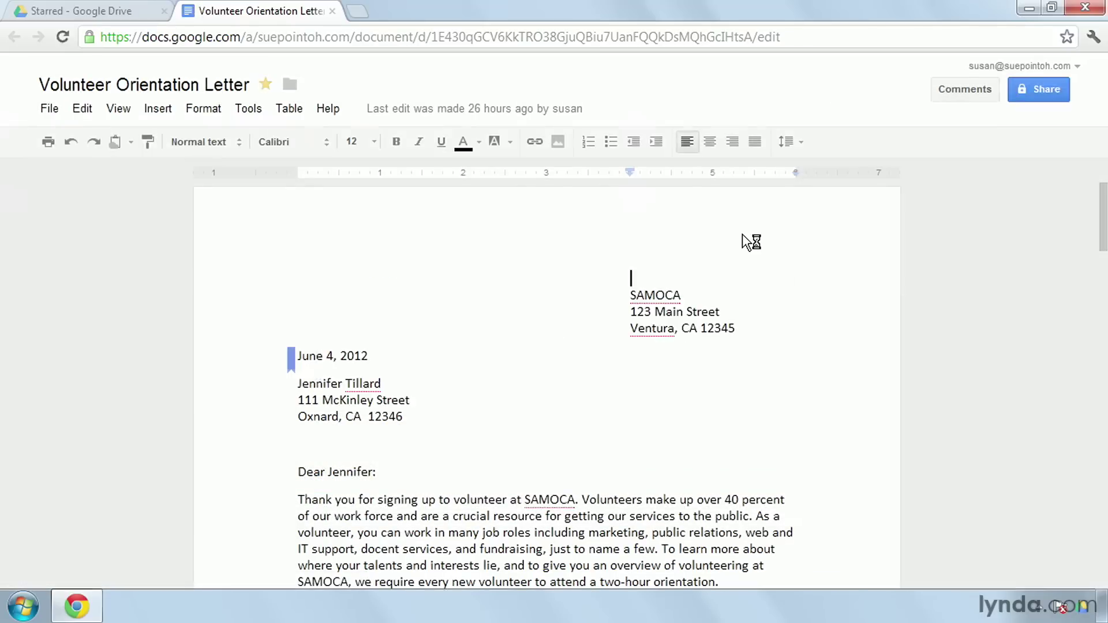
left_click(446, 459)
type("toby")
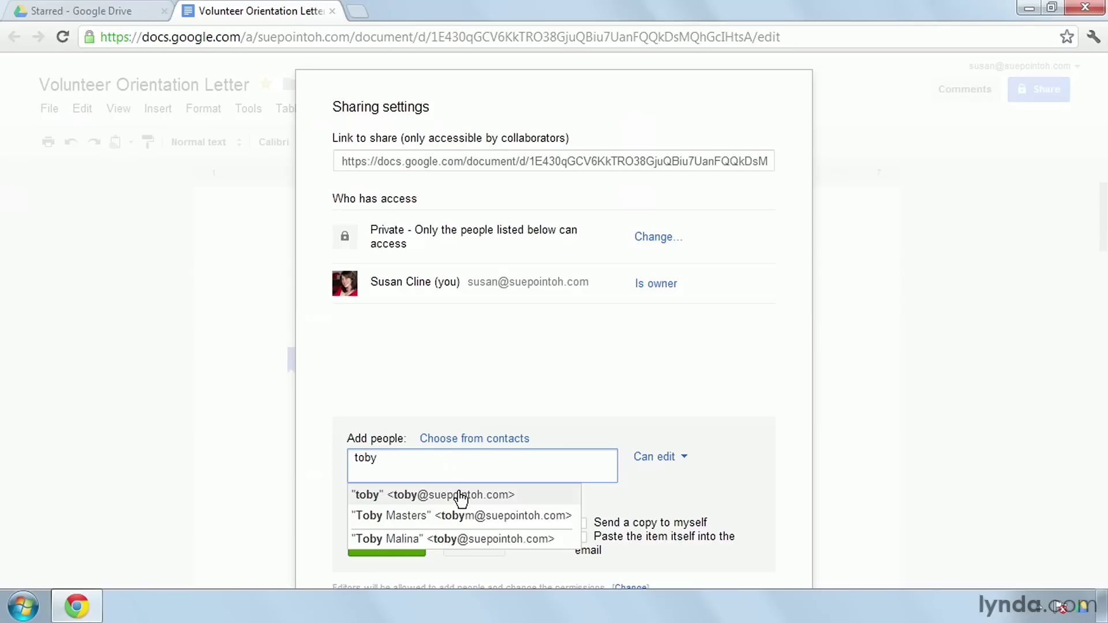
left_click(457, 495)
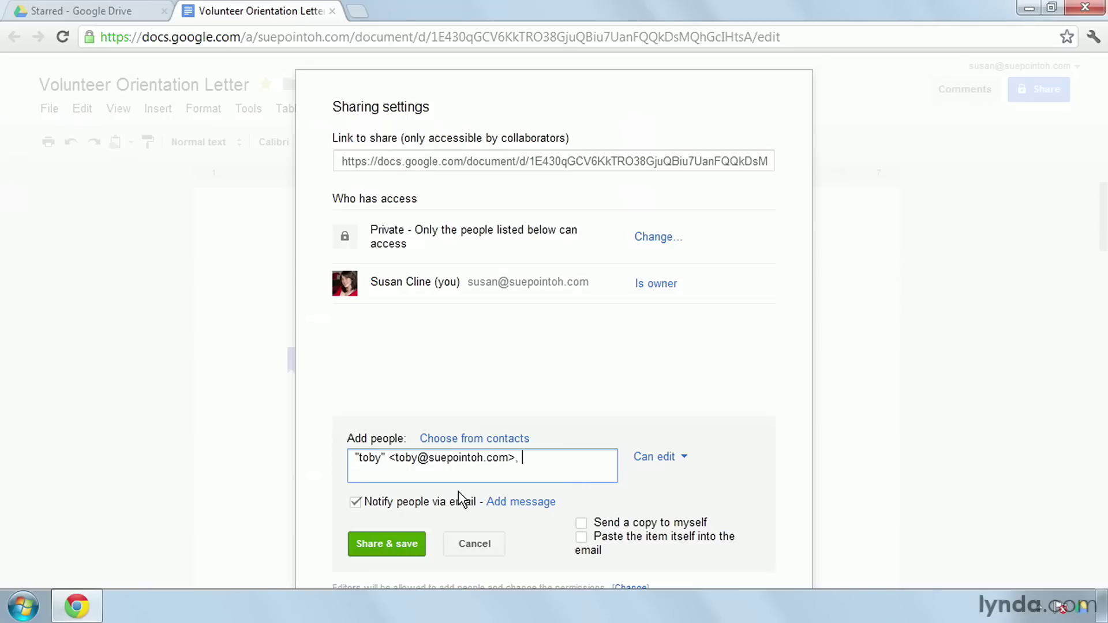
left_click(508, 505)
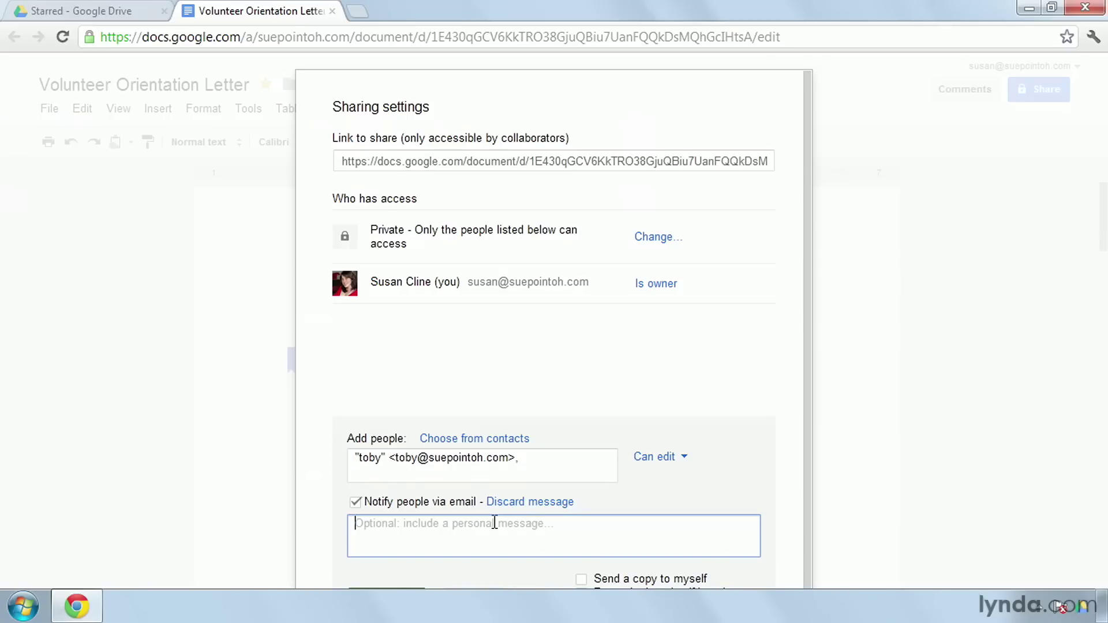
type("Can you help me with this document?")
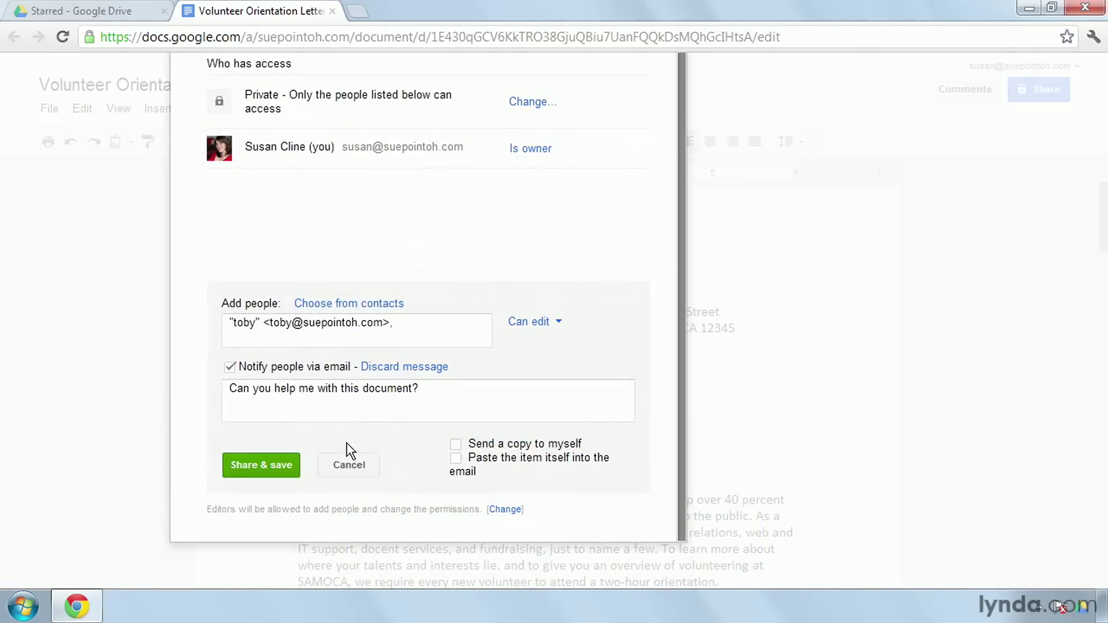
left_click(278, 467)
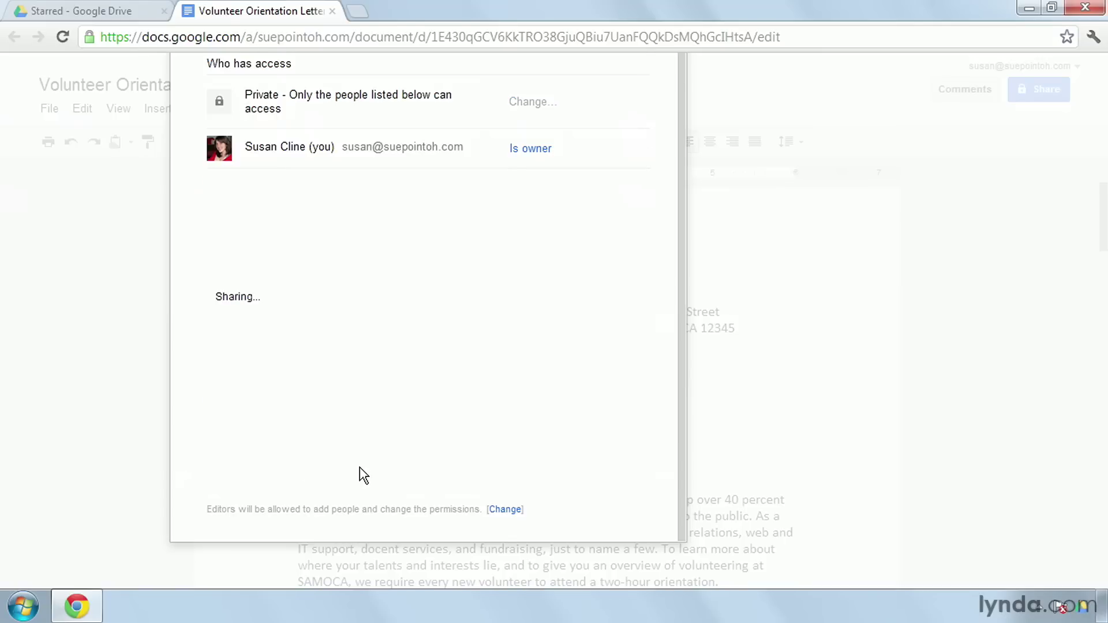
left_click(254, 419)
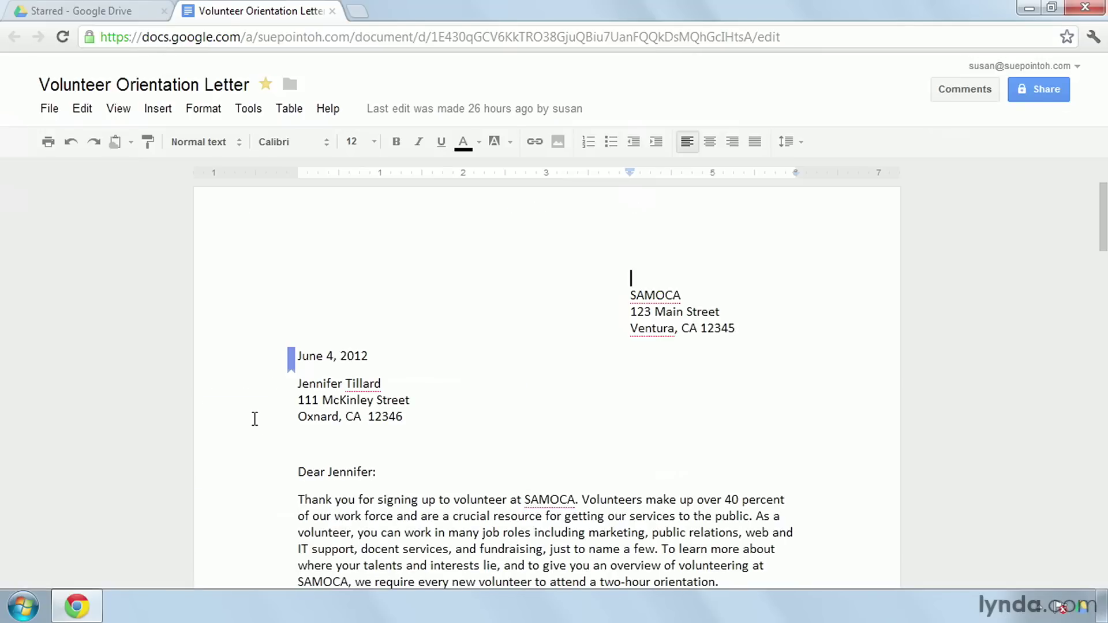
left_click(406, 476)
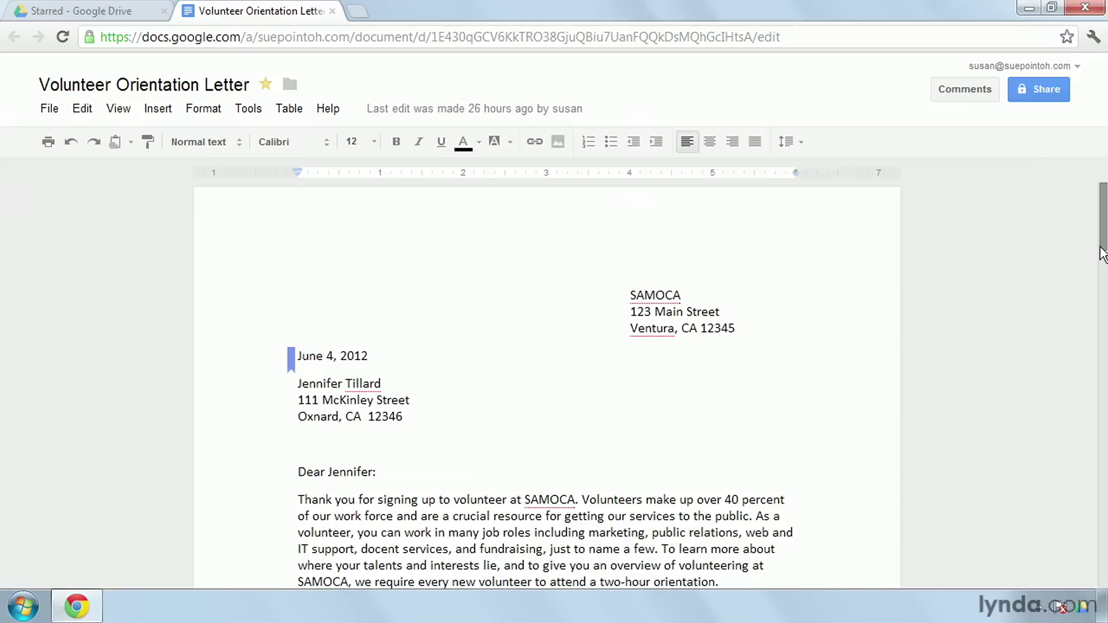
left_click_drag(1102, 254, 1103, 263)
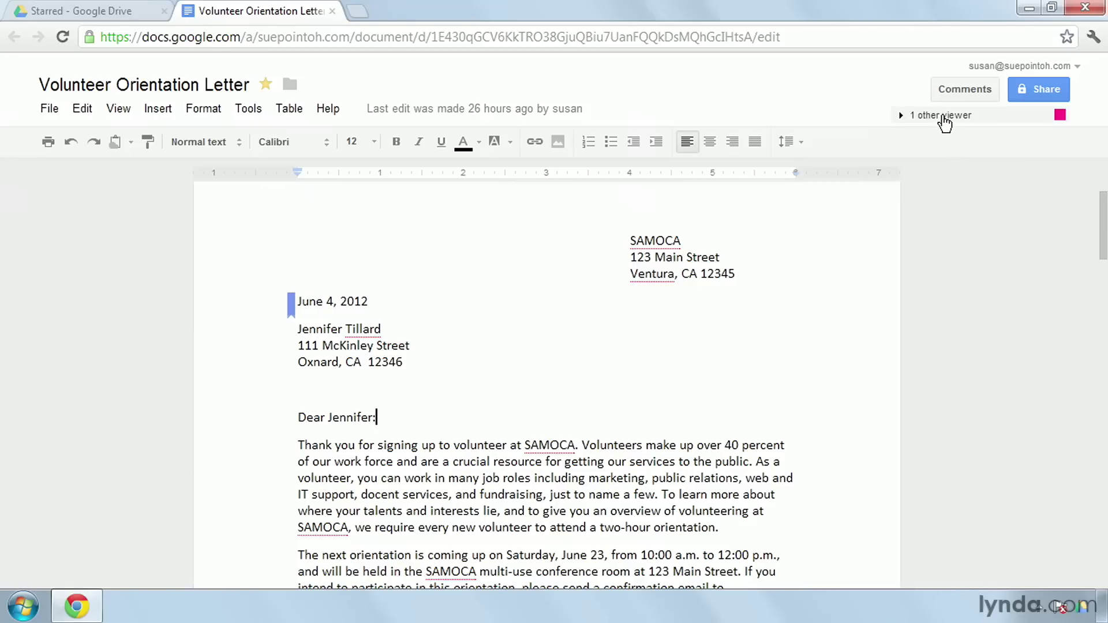
left_click(943, 116)
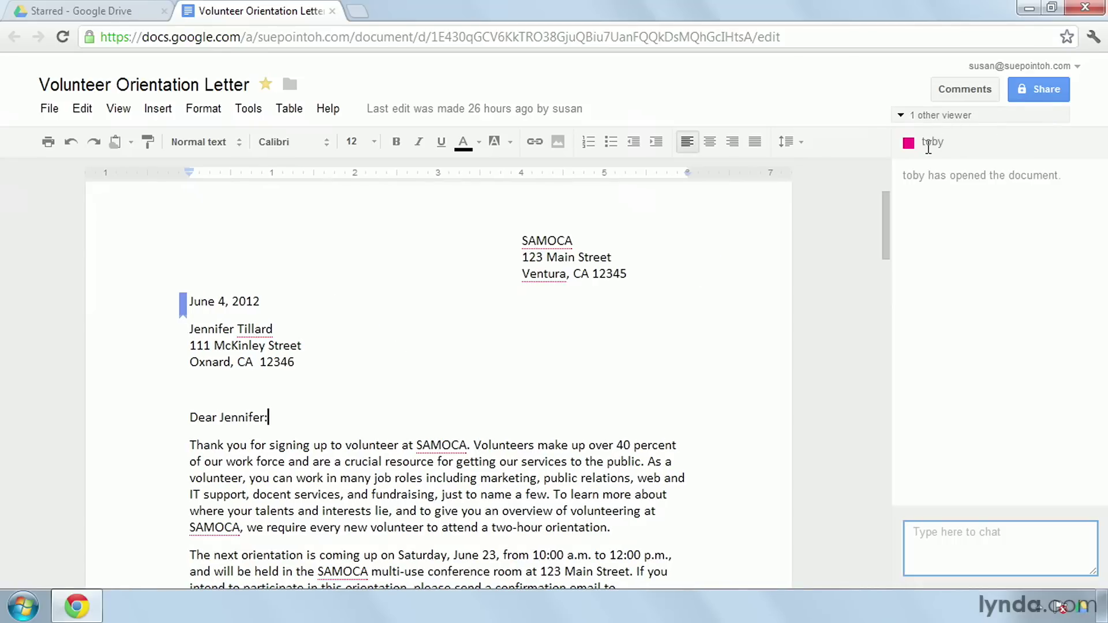
left_click(935, 115)
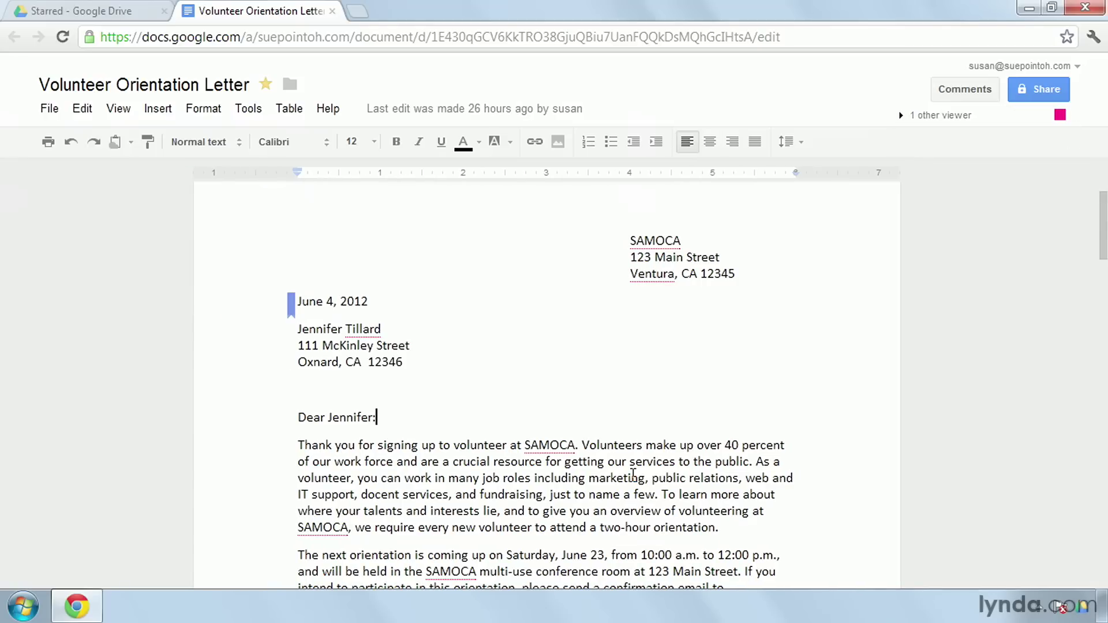
left_click_drag(1103, 257, 1103, 266)
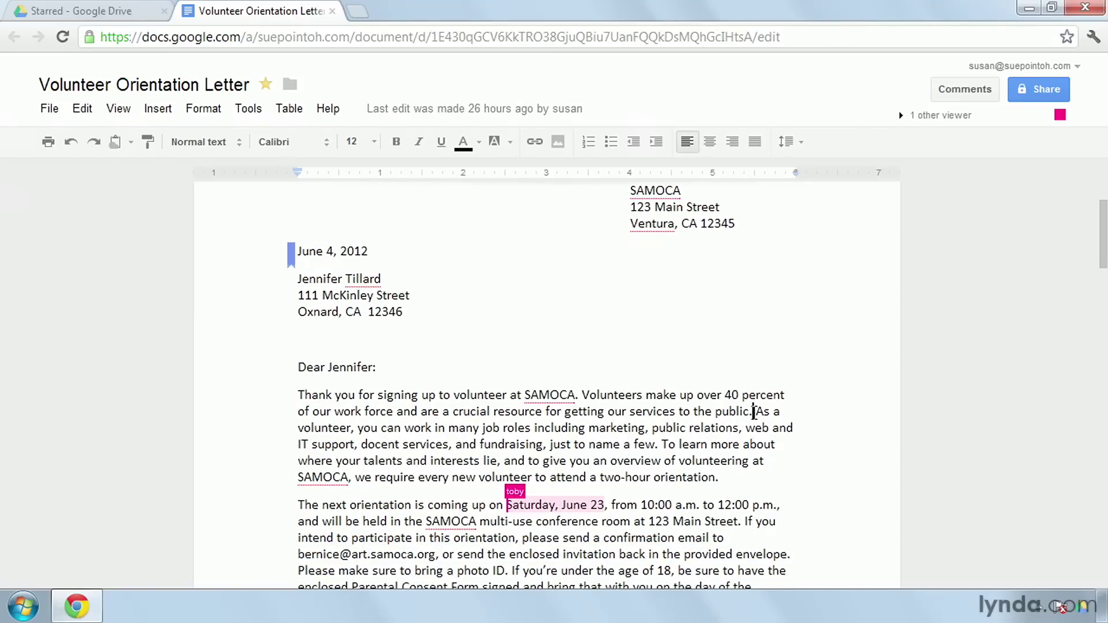
Start a new paragraph at 'As a volunteer' and italicize the word 'volunteer'.
key("Return")
key("Return")
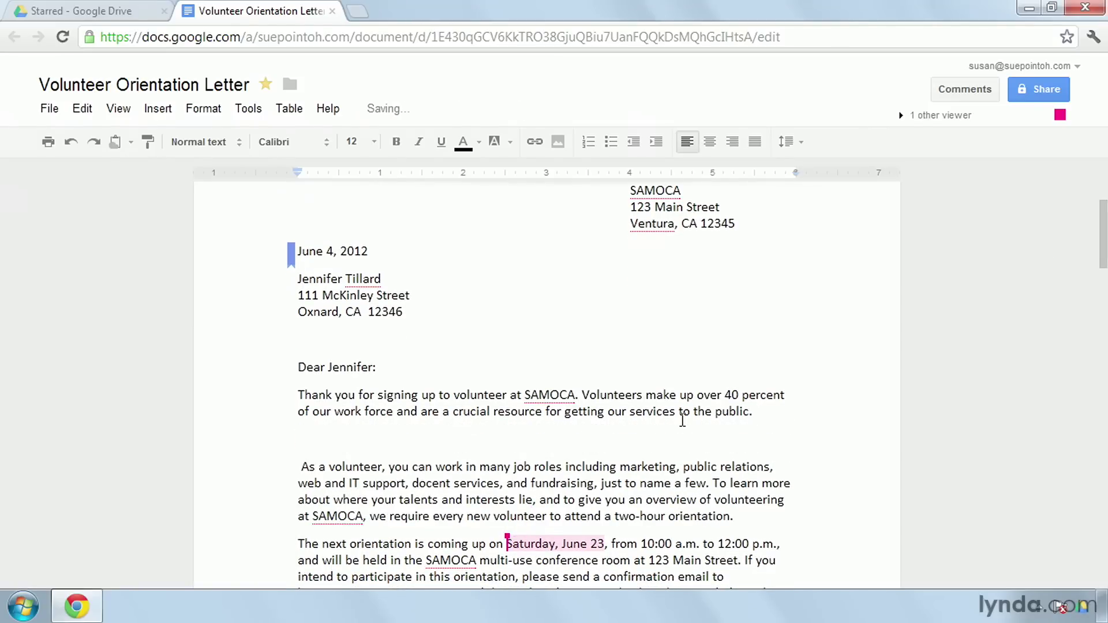
left_click_drag(384, 466, 332, 464)
key("ctrl+i")
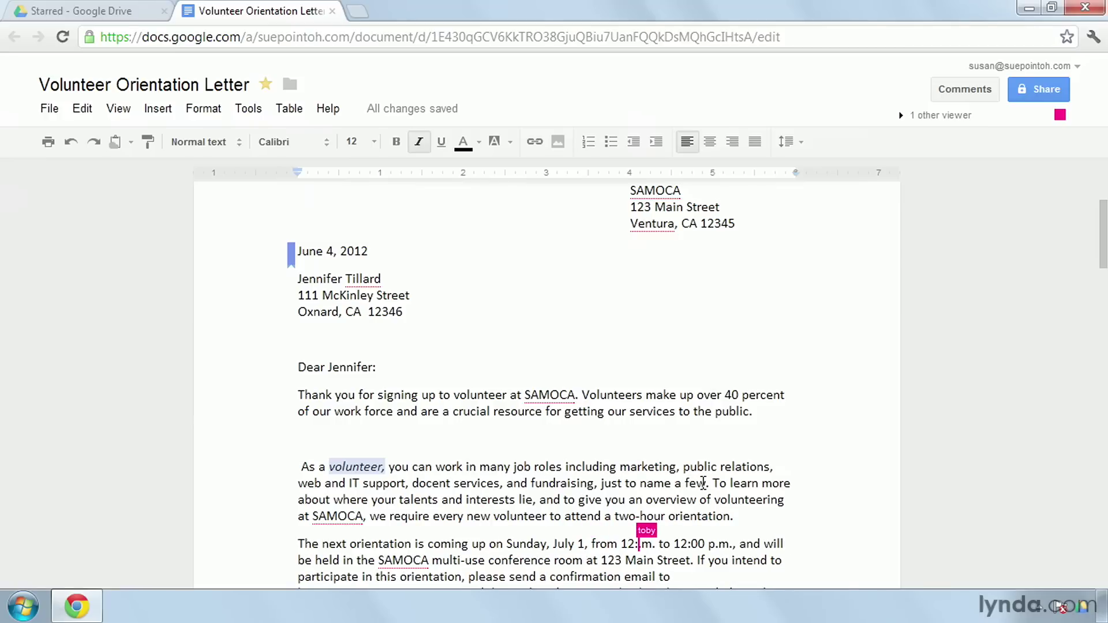
left_click(712, 484)
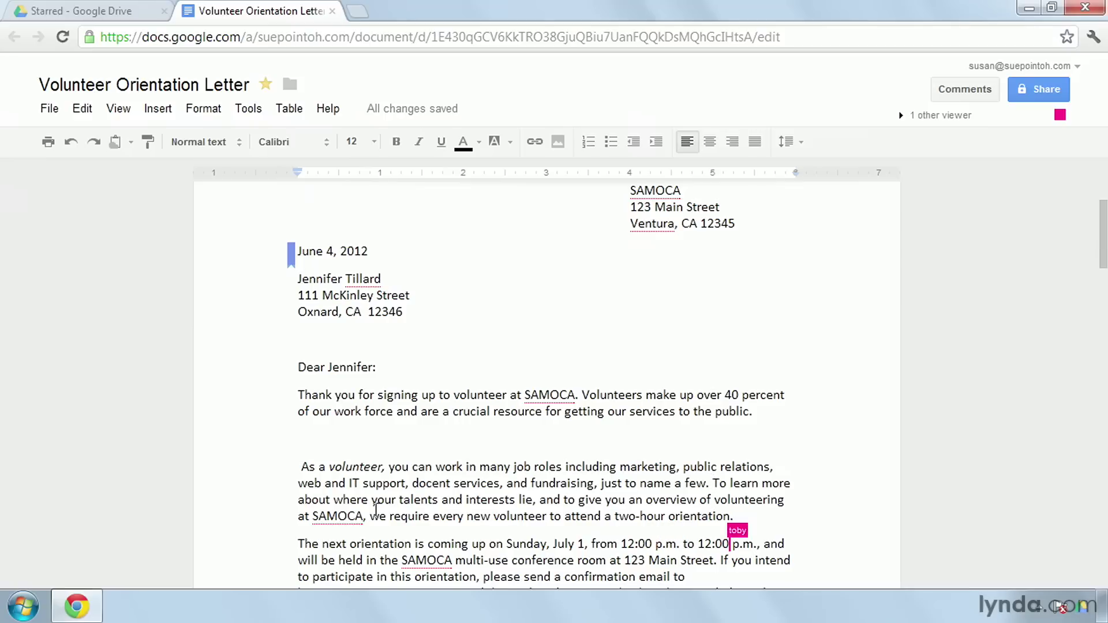
left_click_drag(370, 516, 310, 514)
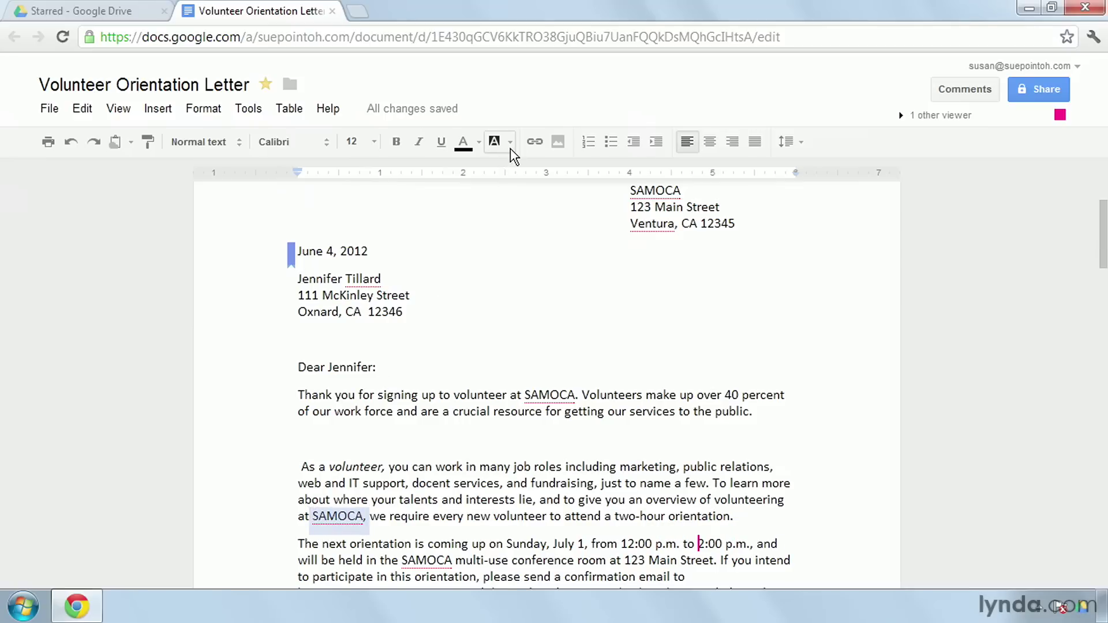
Link the selected 'SAMOCA,' text to samoca.org.
left_click(527, 144)
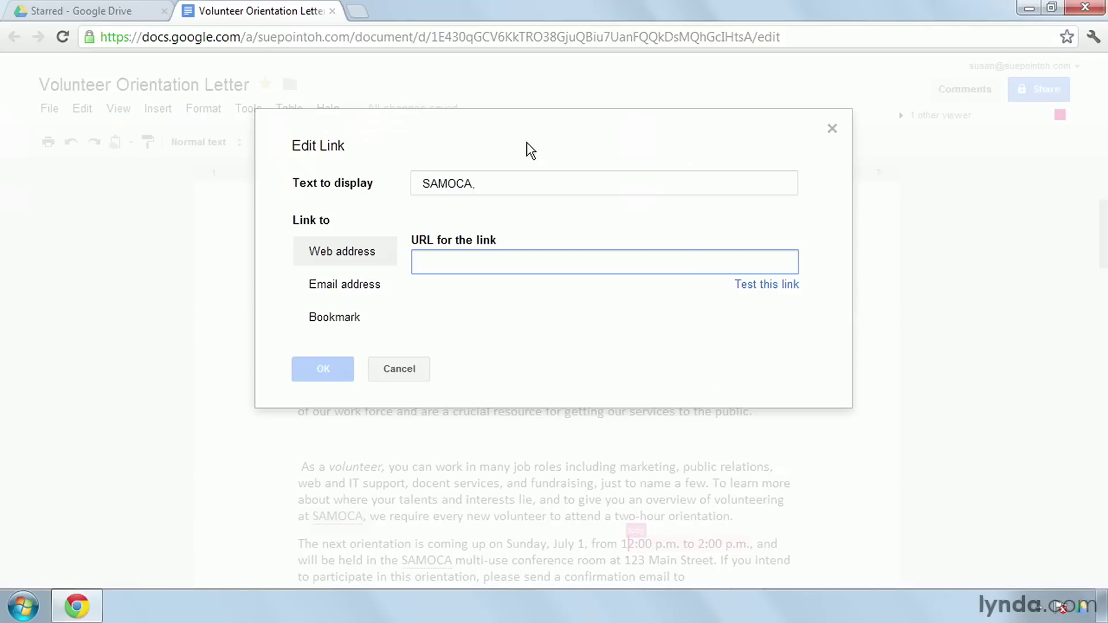
type("samoca.org")
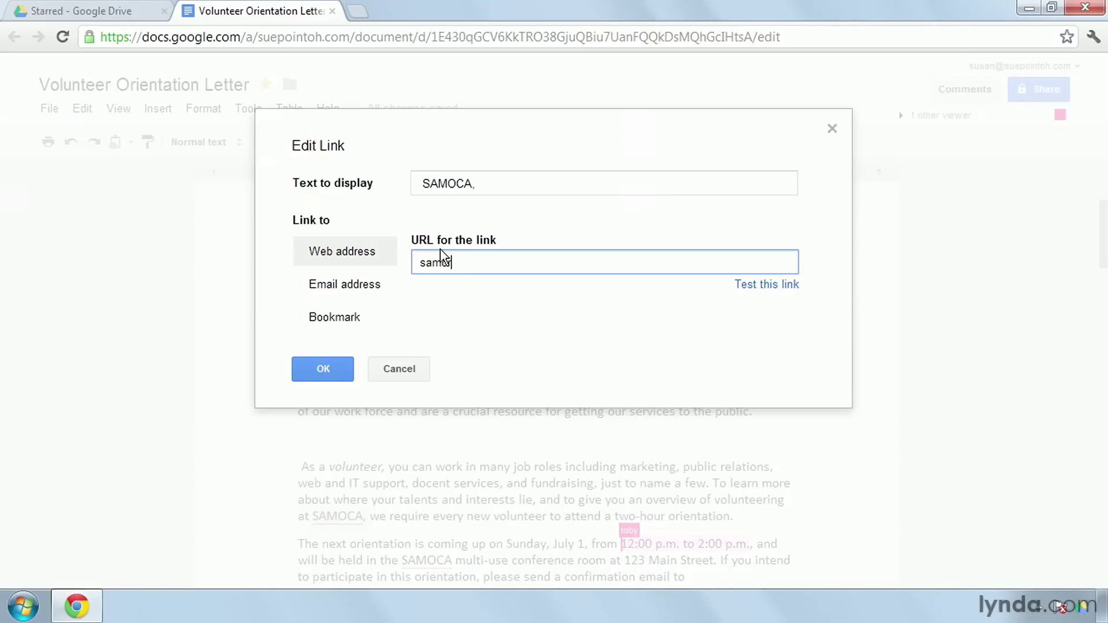
left_click(323, 372)
left_click(594, 521)
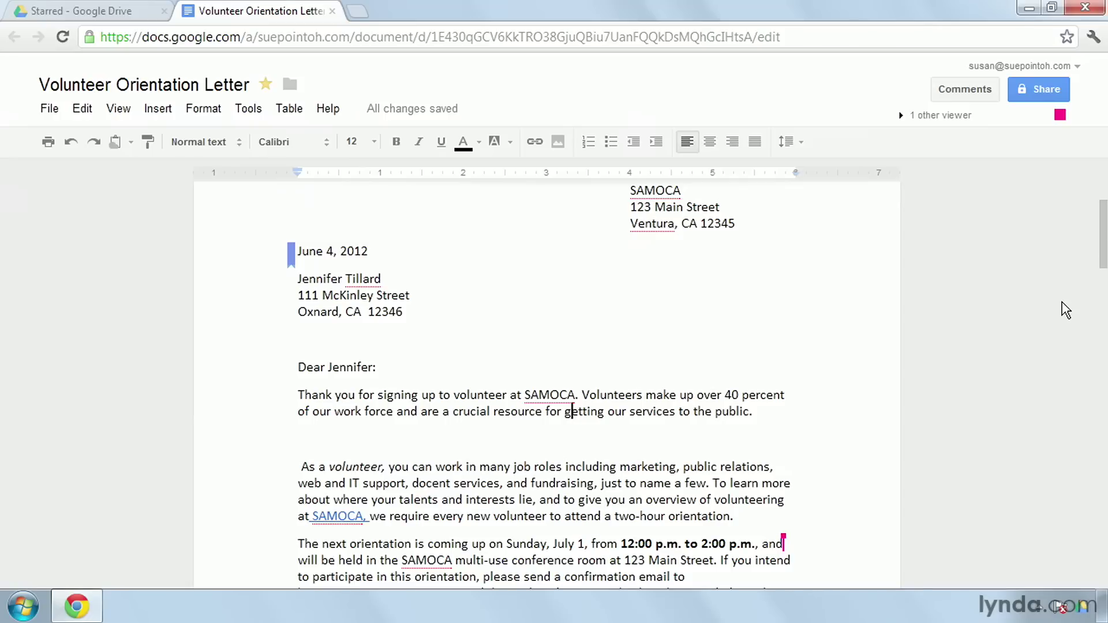
Send the other viewer the chat message 'I think it's 12pm - 3pm.'.
left_click_drag(1104, 245, 1104, 268)
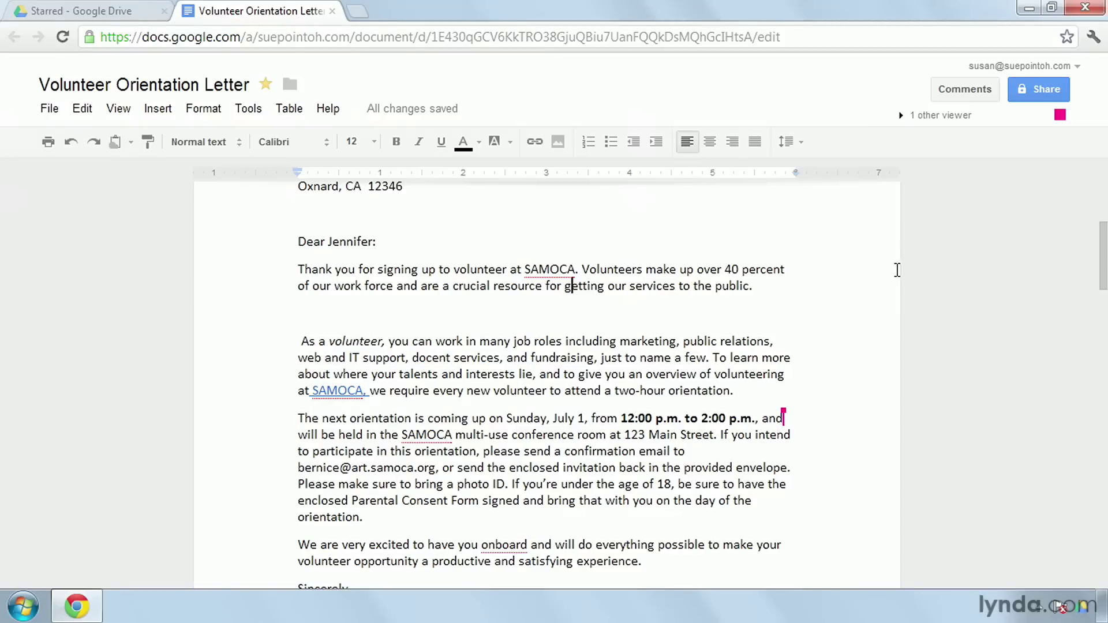
left_click(932, 115)
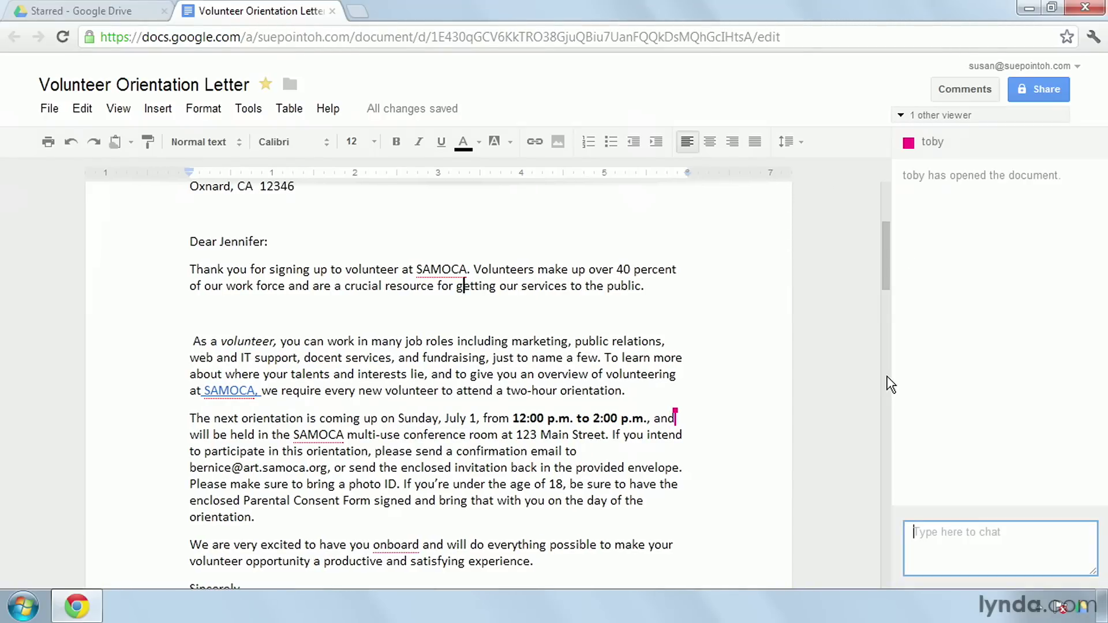
type("I think it's 12pm - 3pm.")
key("Return")
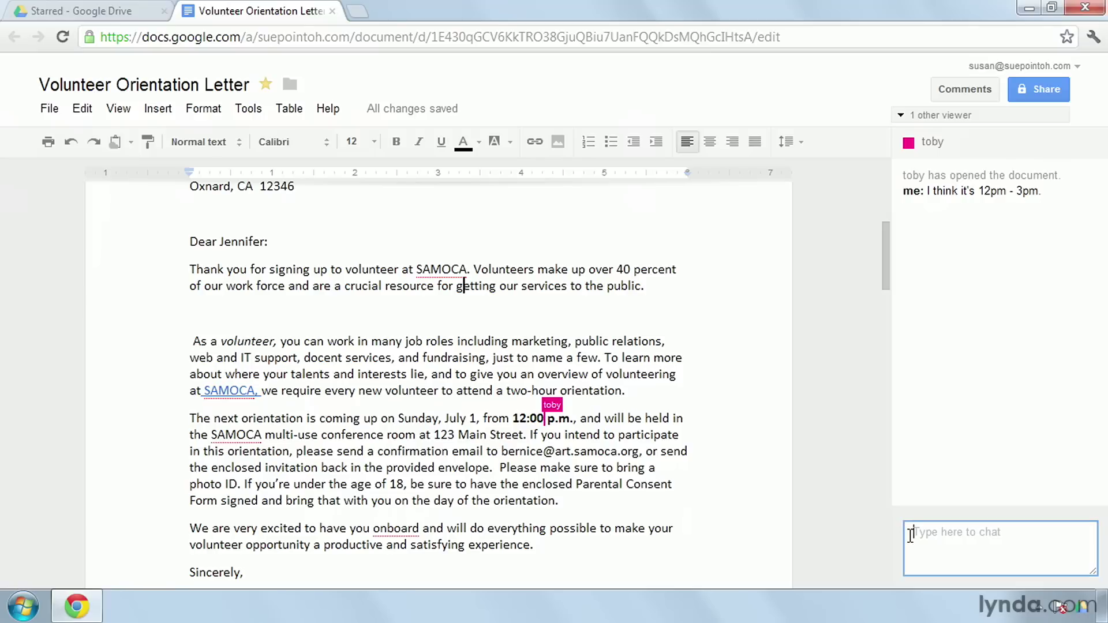
left_click(953, 117)
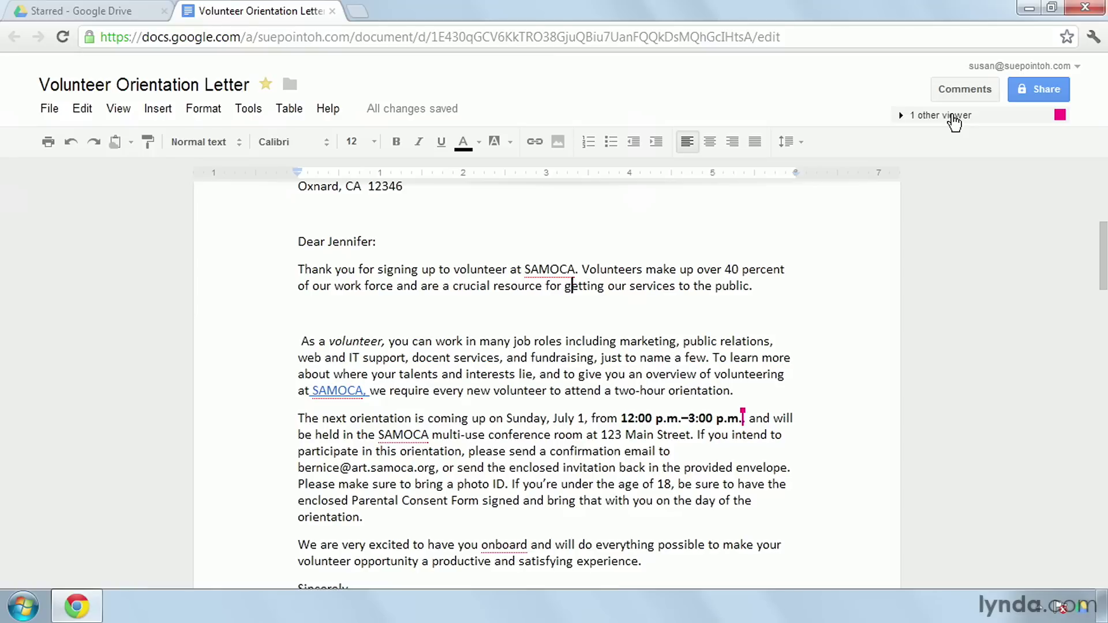
Read the collaborator's chat reply, then close the Volunteer Orientation Letter tab.
left_click(955, 118)
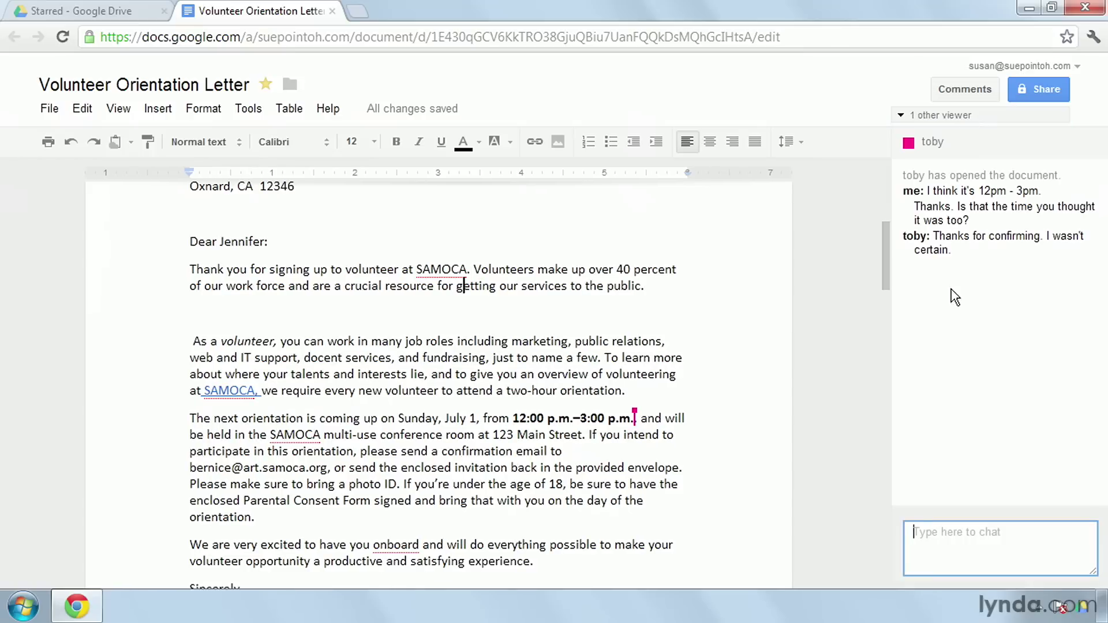
left_click(968, 124)
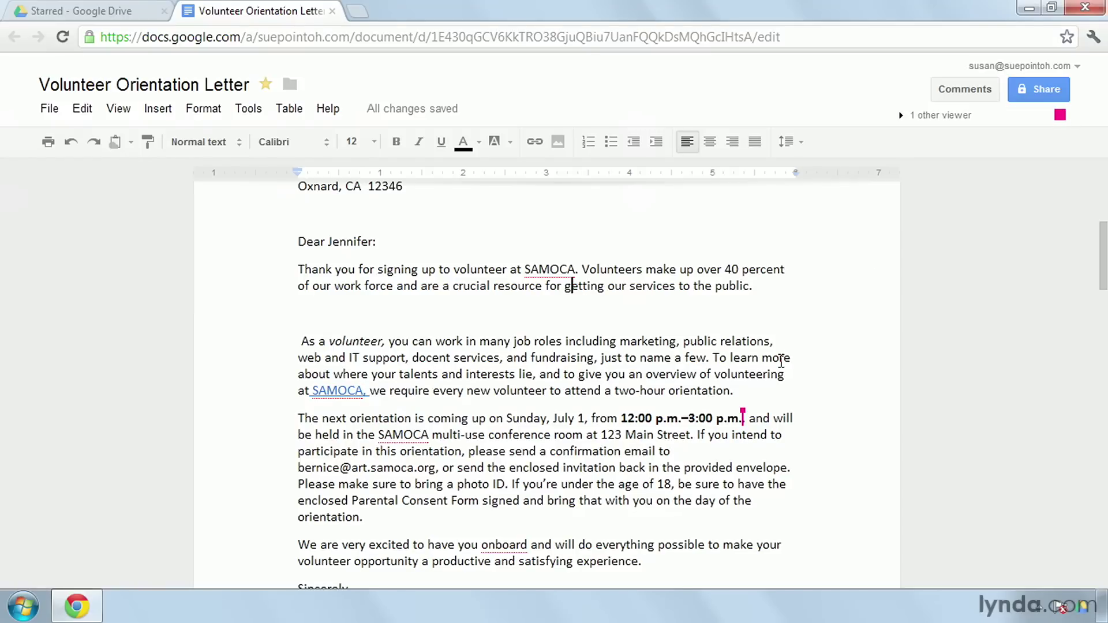
left_click(332, 11)
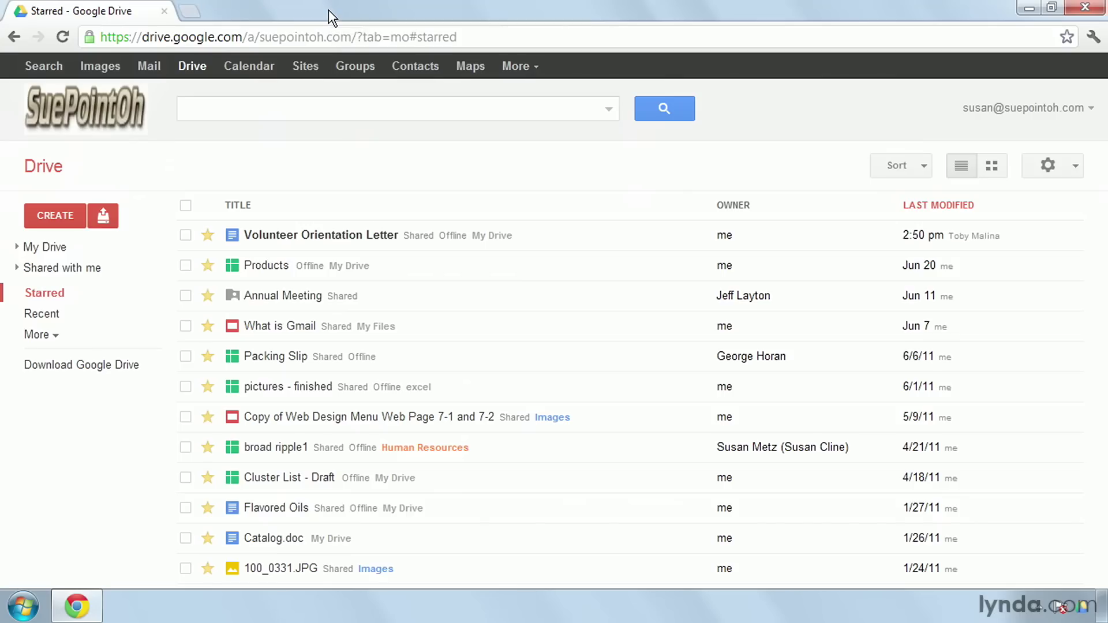
Open the Products spreadsheet from the Starred list.
left_click(252, 271)
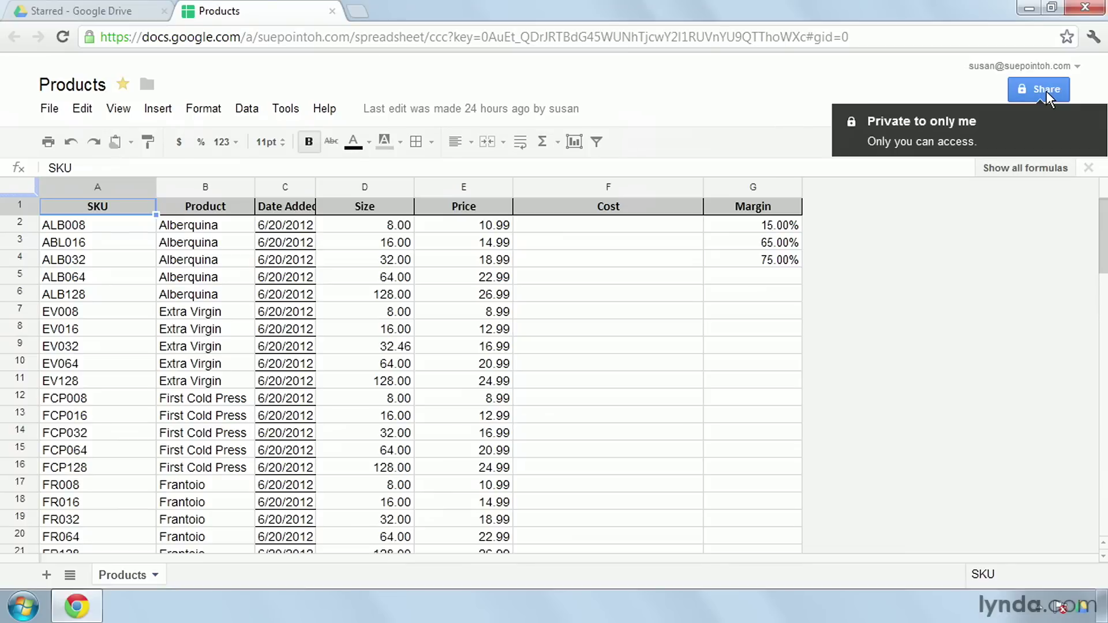
Share Products with the colleague as editor, with the note 'Can add the updated prices'.
left_click(1047, 91)
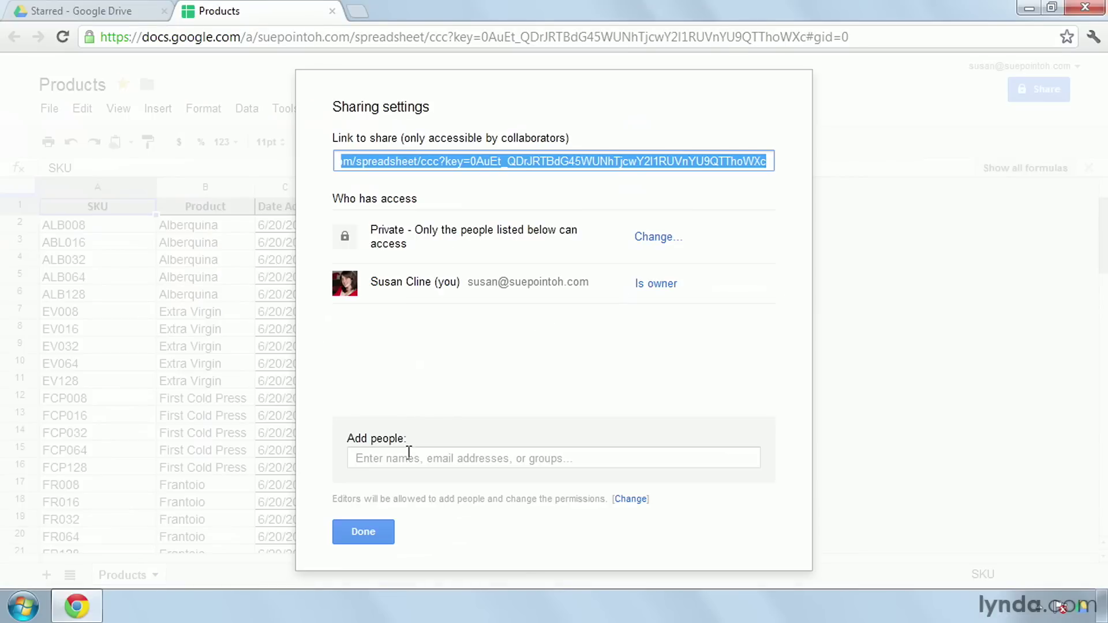
left_click(408, 452)
type("toby")
left_click(436, 499)
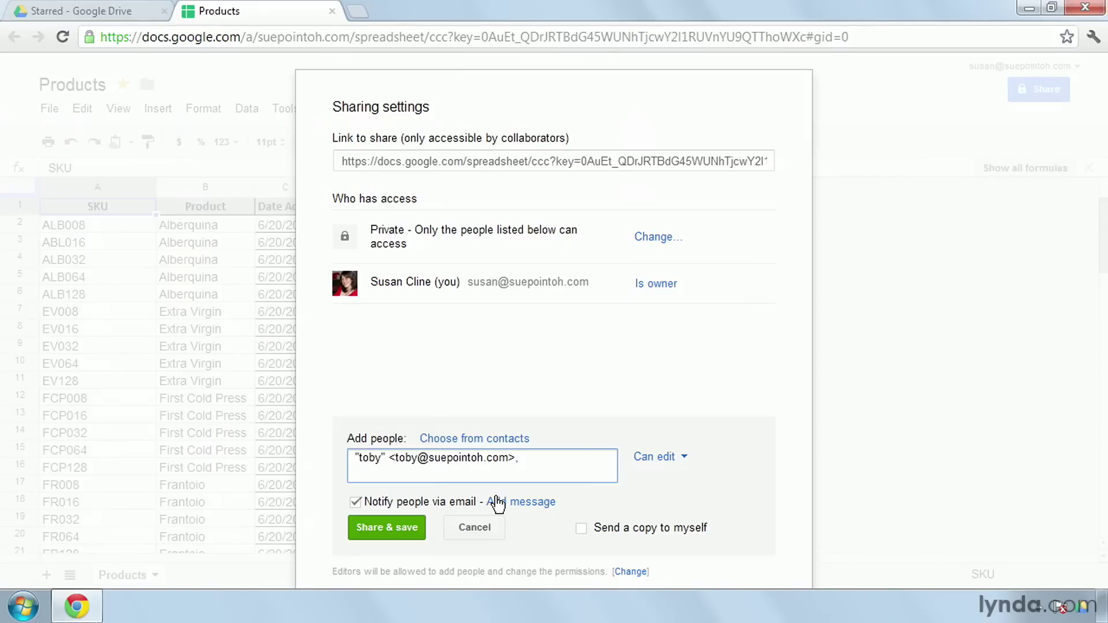
left_click(503, 502)
type("Can add the updated prices.")
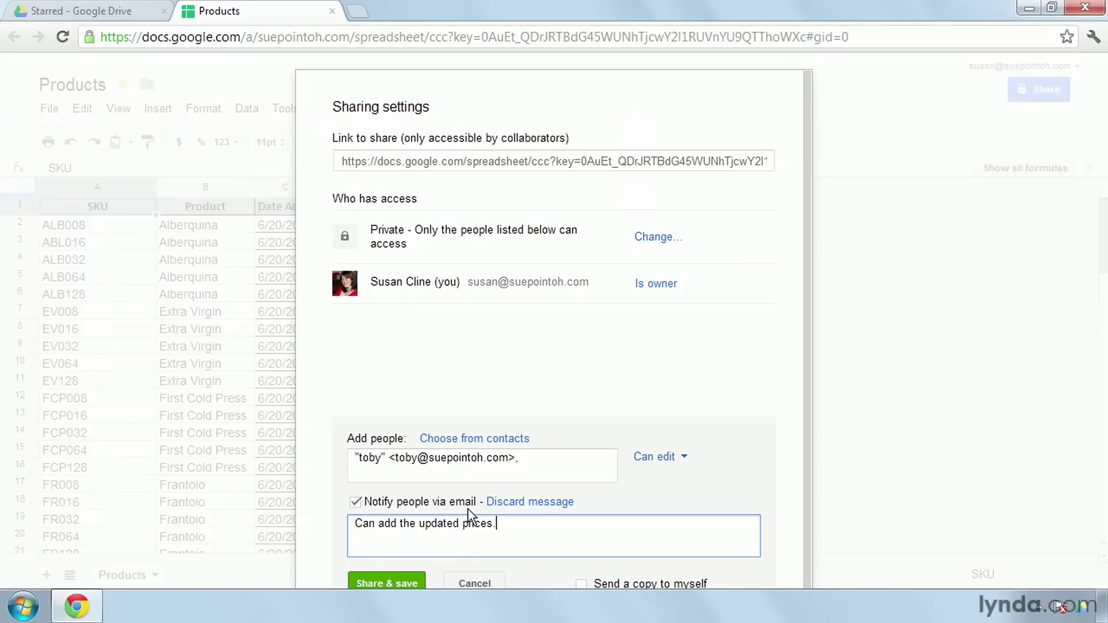
left_click(391, 582)
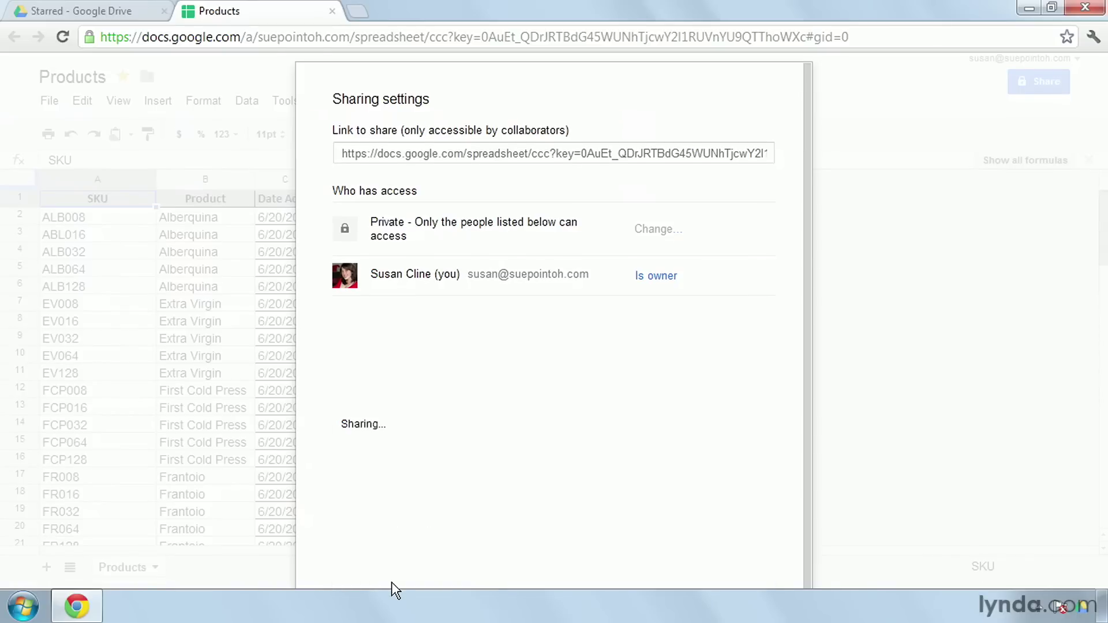
left_click(372, 527)
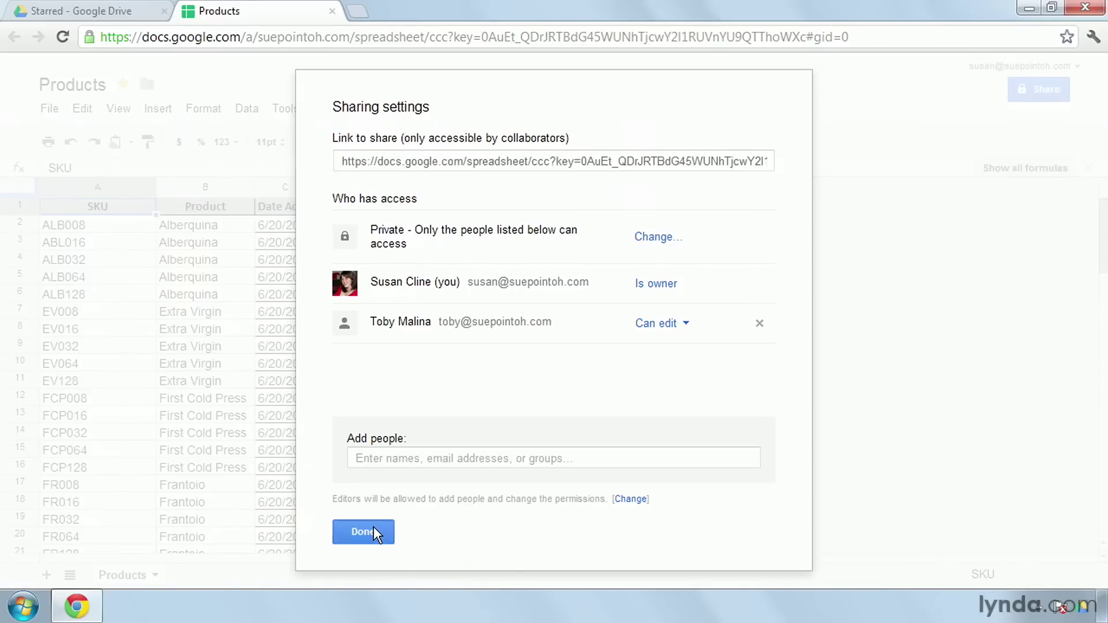
left_click(369, 314)
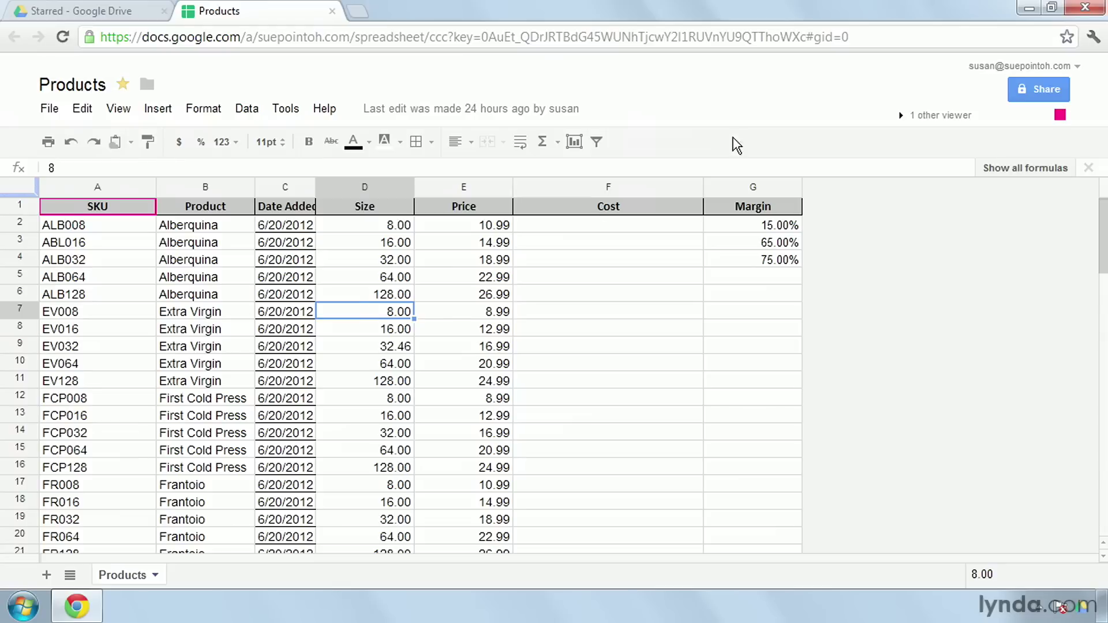
Check who else is viewing the sheet and select the price in cell E5.
left_click(937, 119)
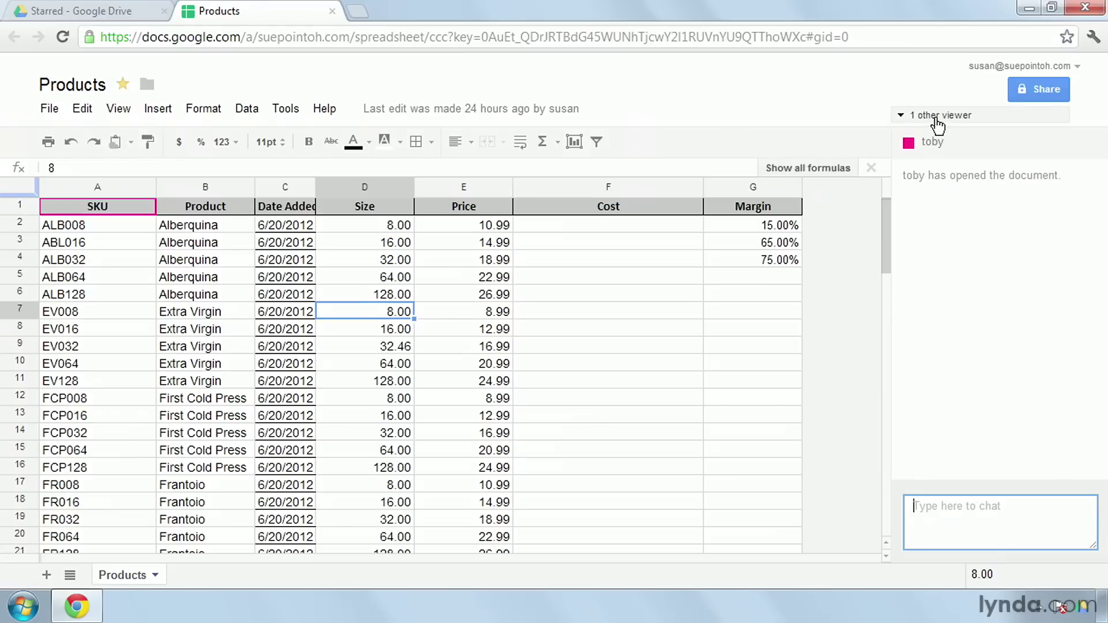
left_click(939, 118)
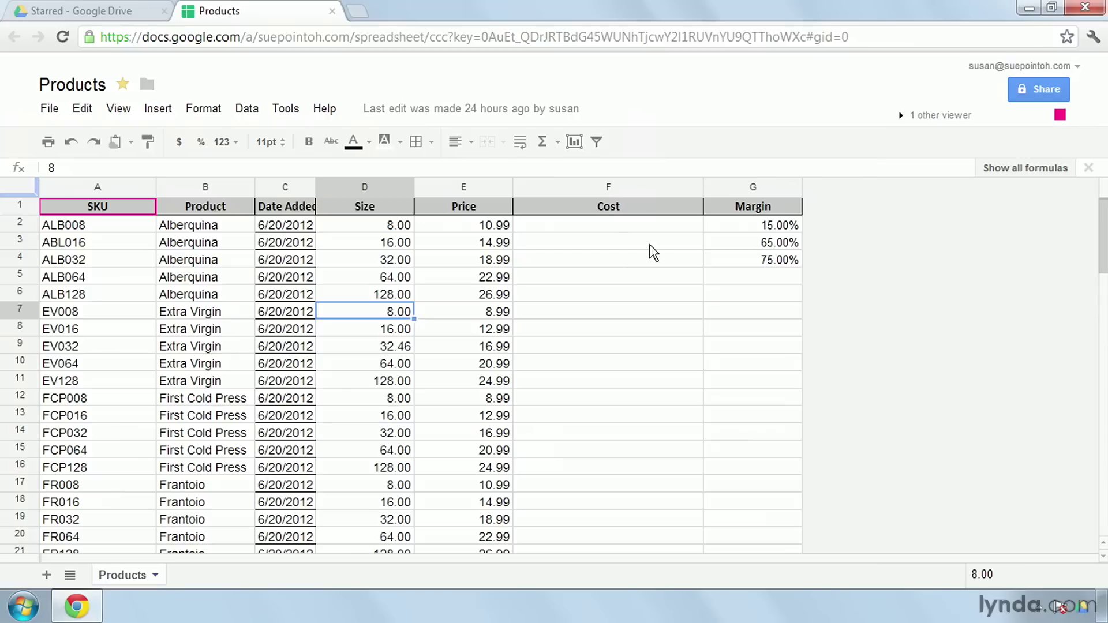
left_click(441, 281)
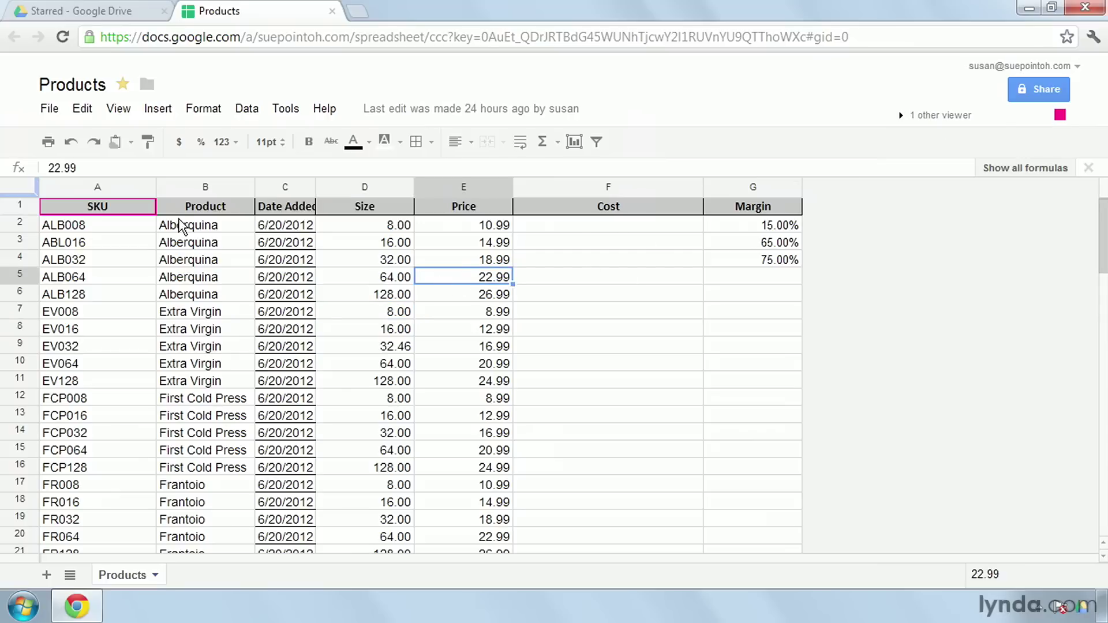
mouse_move(151, 216)
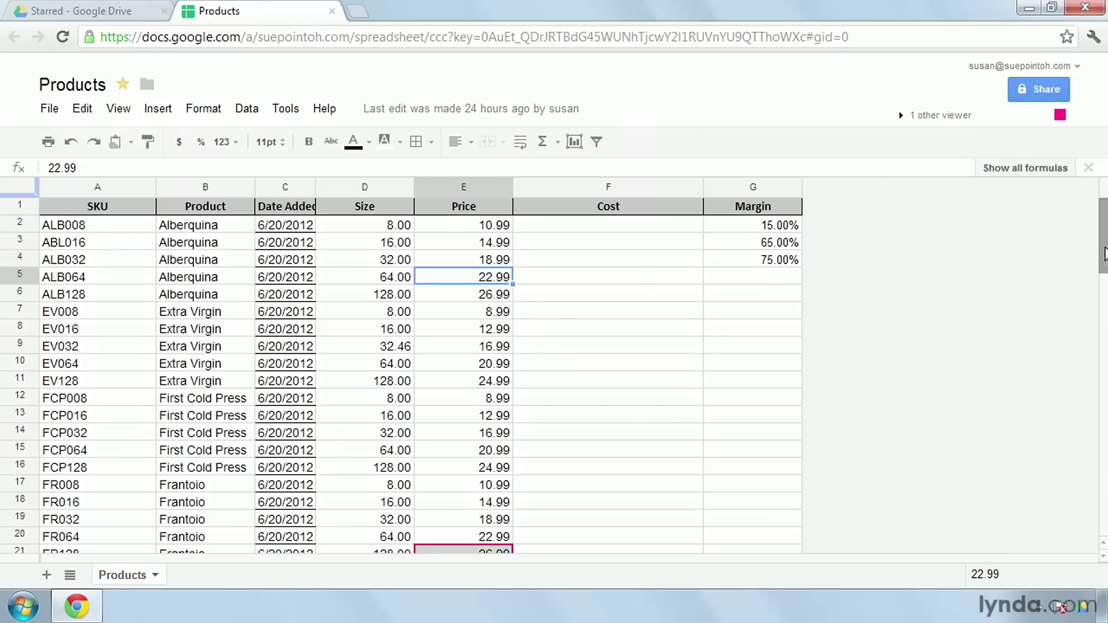
left_click_drag(1104, 254, 1103, 268)
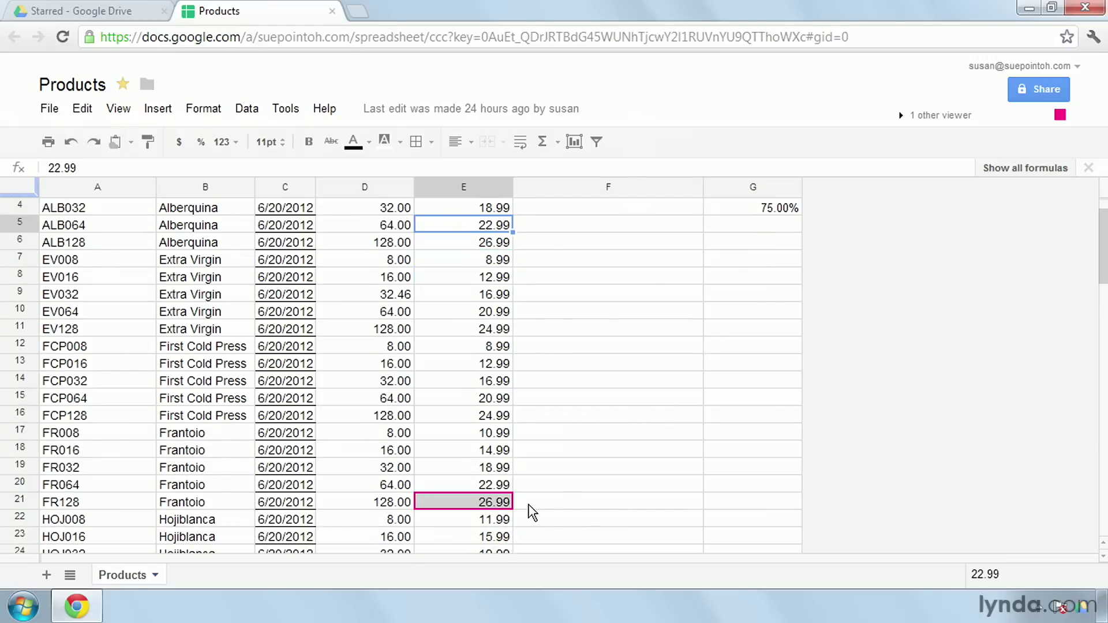
mouse_move(514, 508)
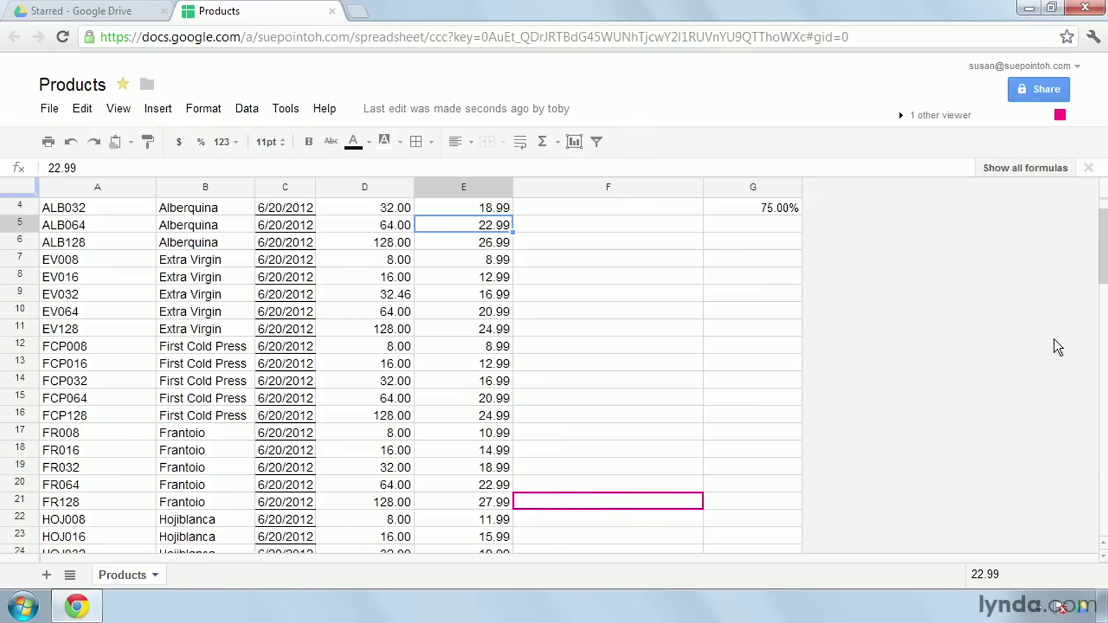
Enter price 13.99 for EV016 in E8 and 18.99 for EV032 in E9.
left_click(490, 282)
type("13.99")
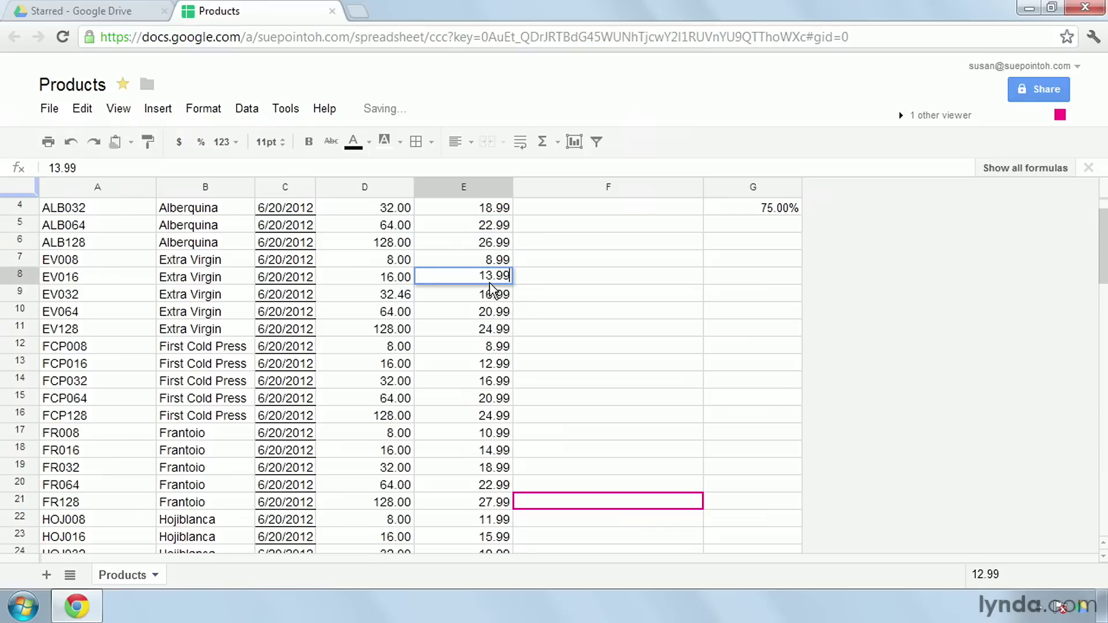
key("Return")
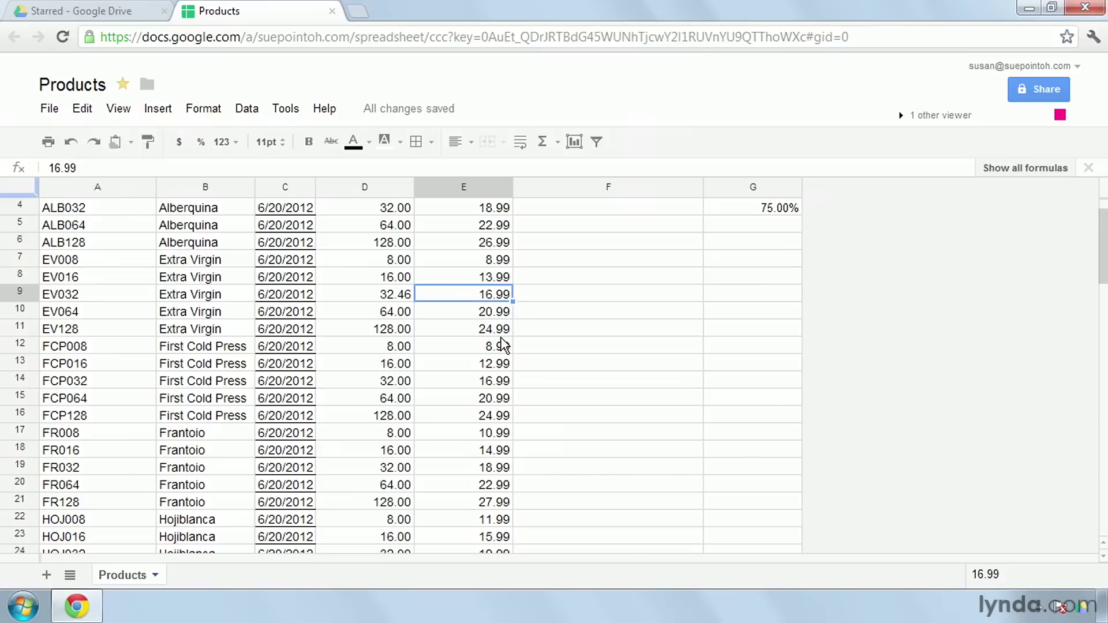
type("18.99")
key("Return")
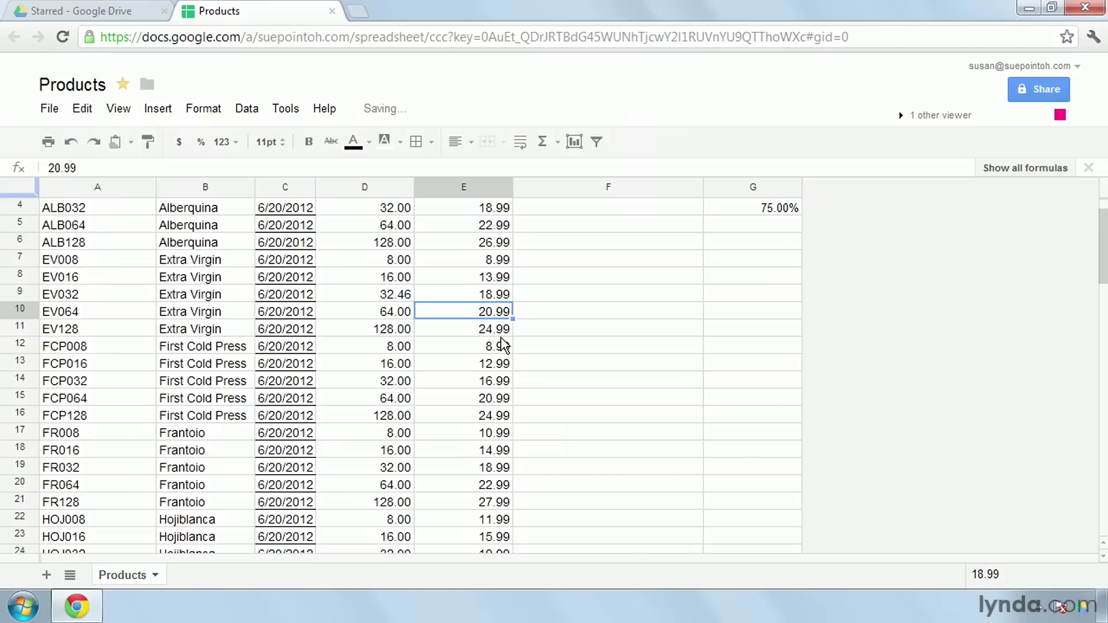
Ask the other viewer in chat: 'Do you know the price for the EV008 product?'.
left_click(932, 116)
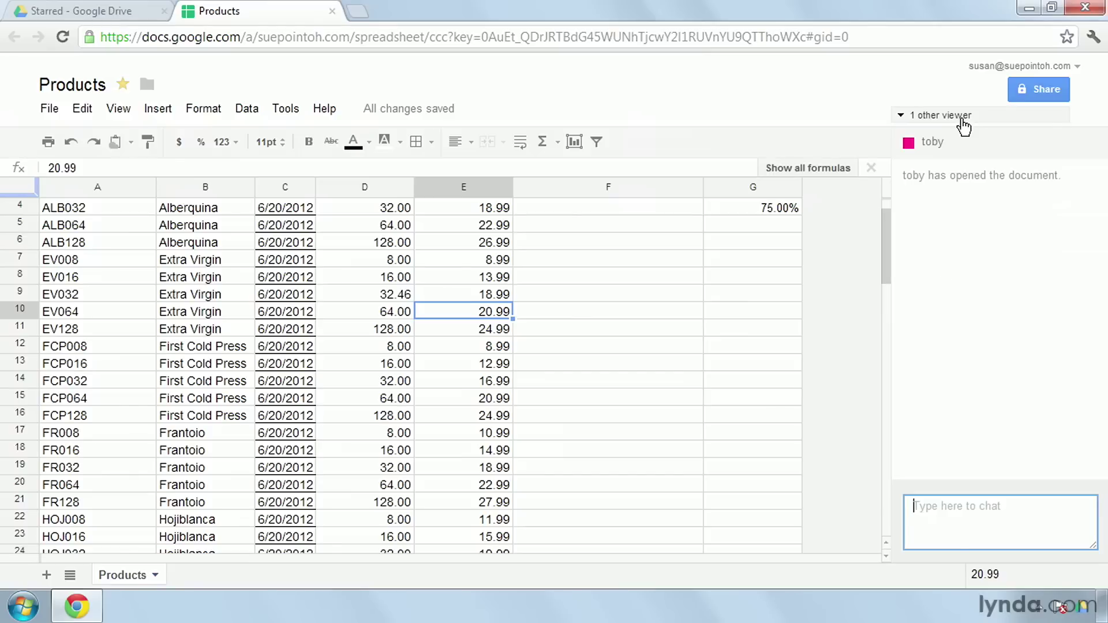
type("Do you know the price for the EV008 product?")
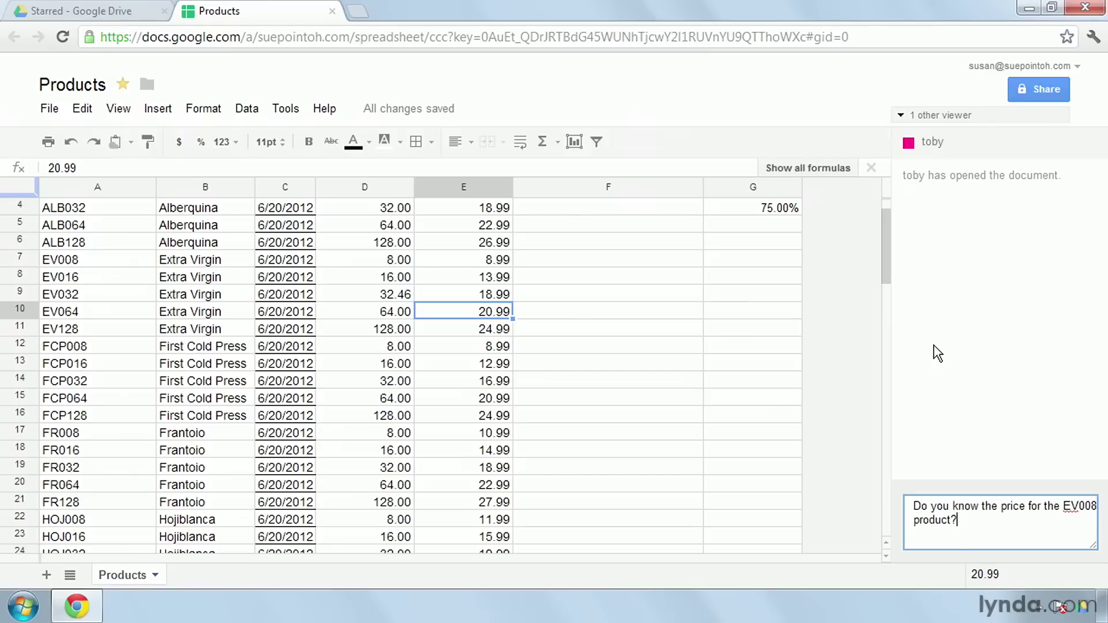
key("Return")
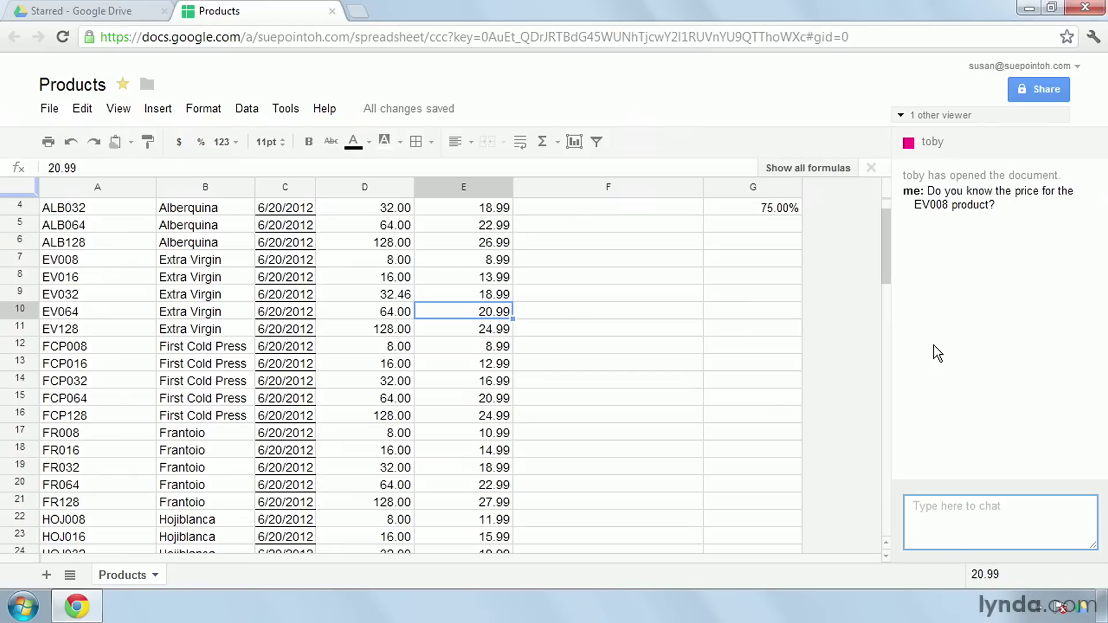
left_click(968, 118)
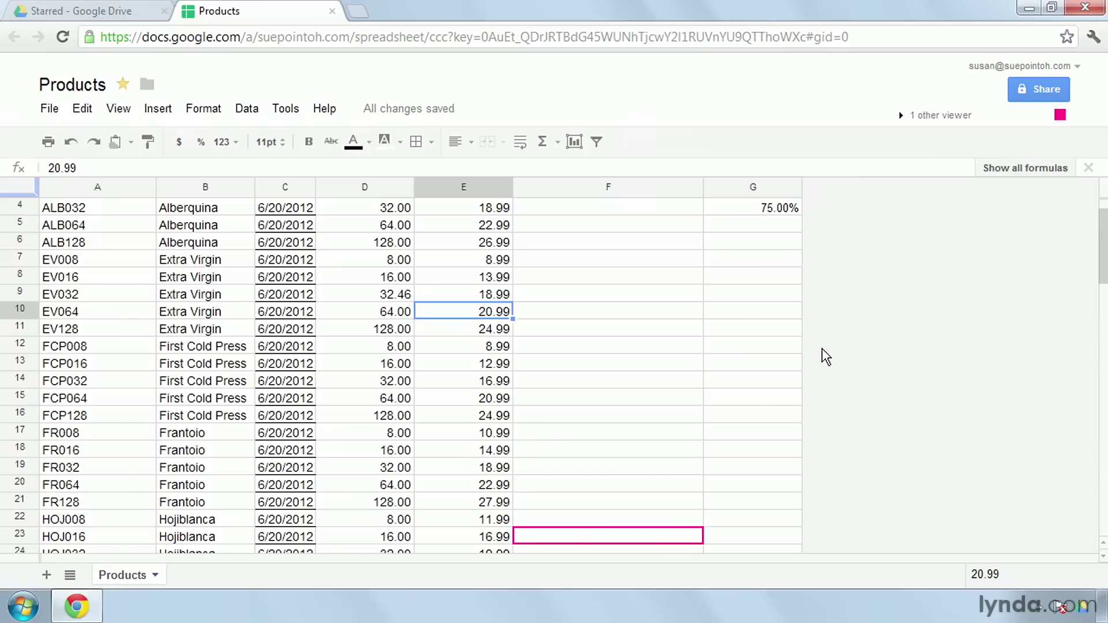
Read the collaborator's reply in chat while checking cells D11 and D10.
left_click(945, 116)
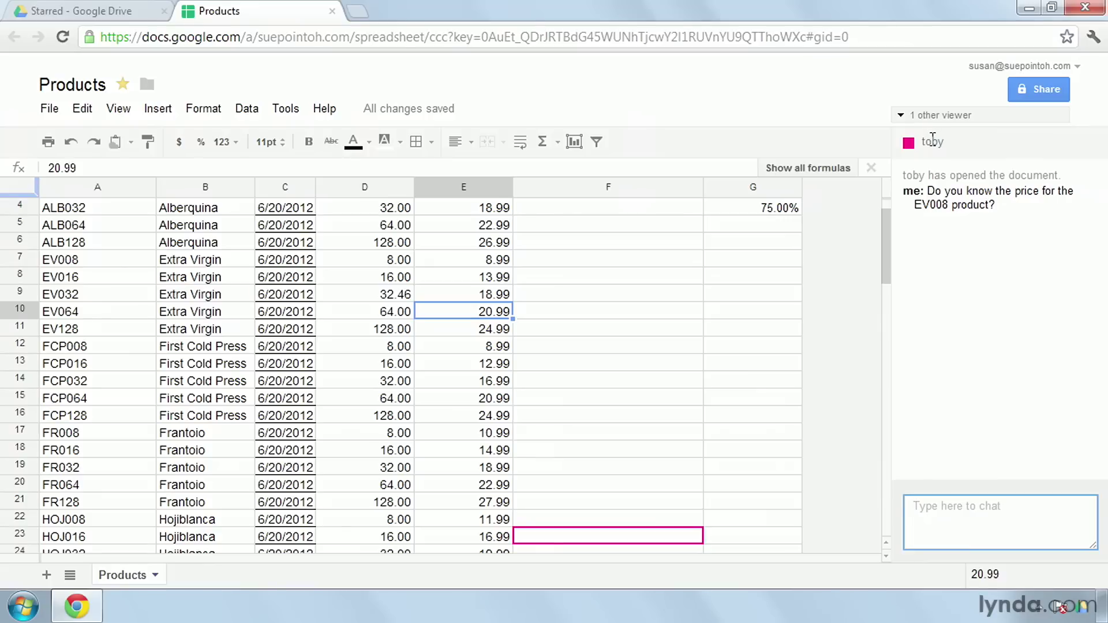
left_click(354, 328)
left_click(362, 312)
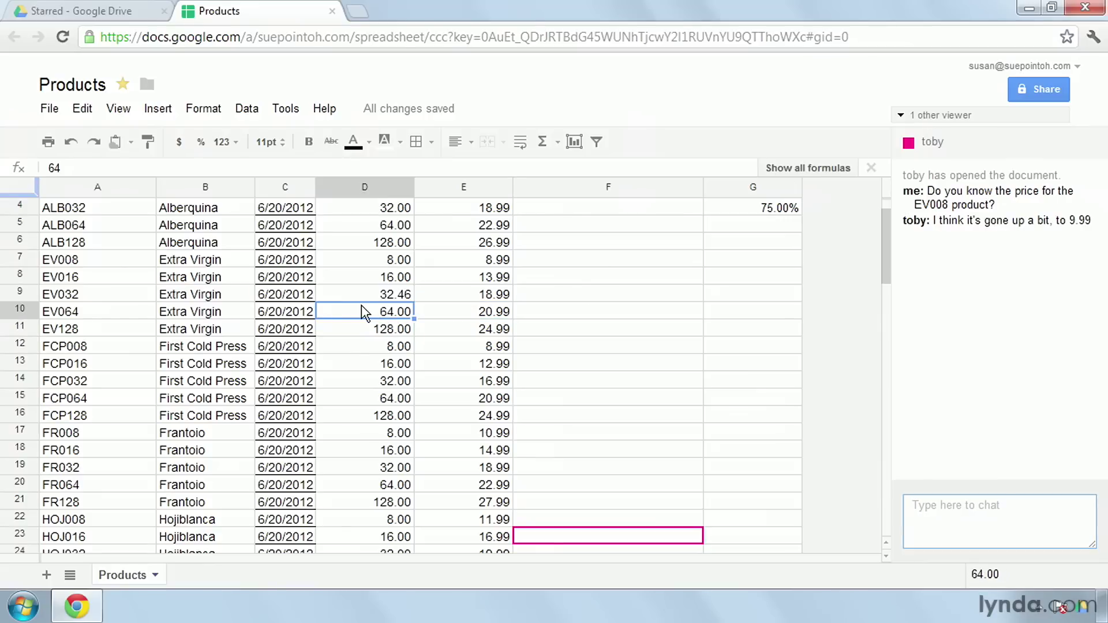
left_click(944, 118)
Close the Products tab to return to Google Drive's Starred list.
left_click(332, 11)
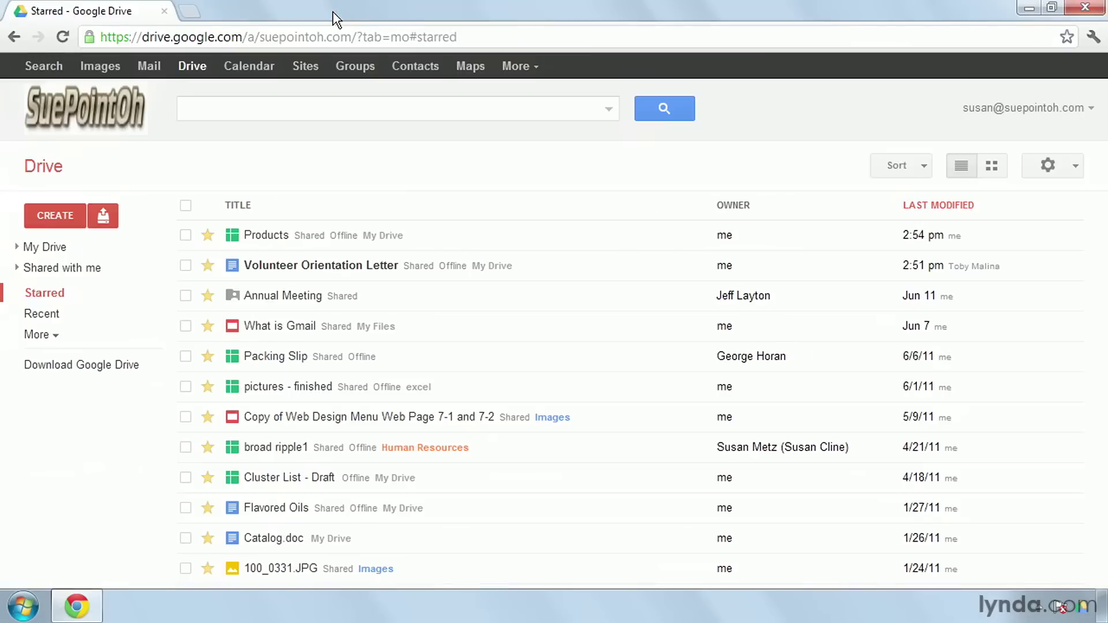